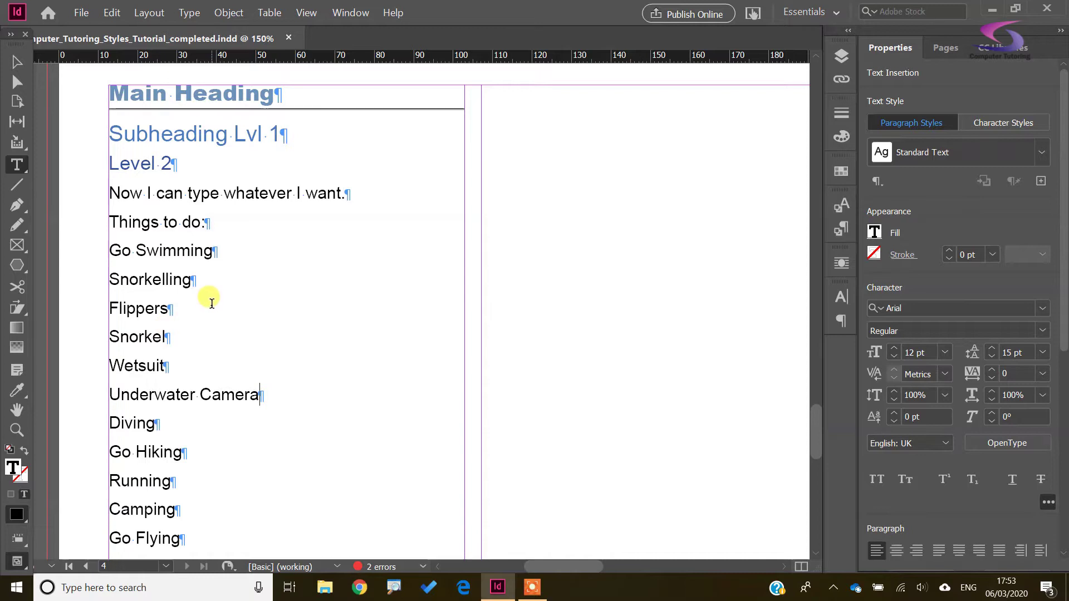
# - Select the Things to do list paragraphs from the last item up to Go Swimming
pyautogui.scroll(-6, 211, 303)
pyautogui.moveTo(172, 501); pyautogui.dragTo(96, 305)
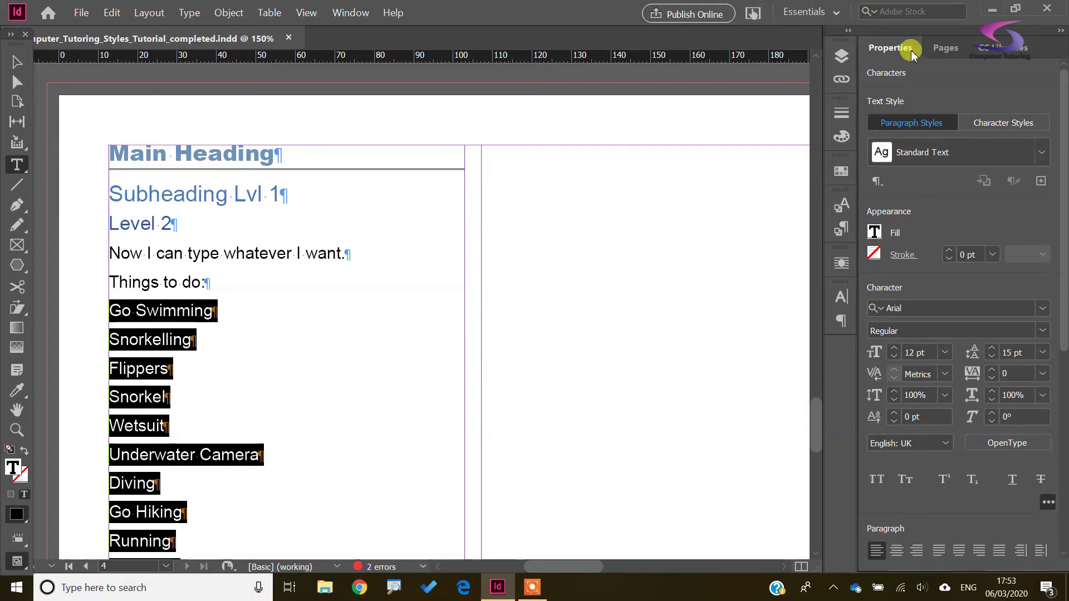
pyautogui.scroll(-5, 1052, 239)
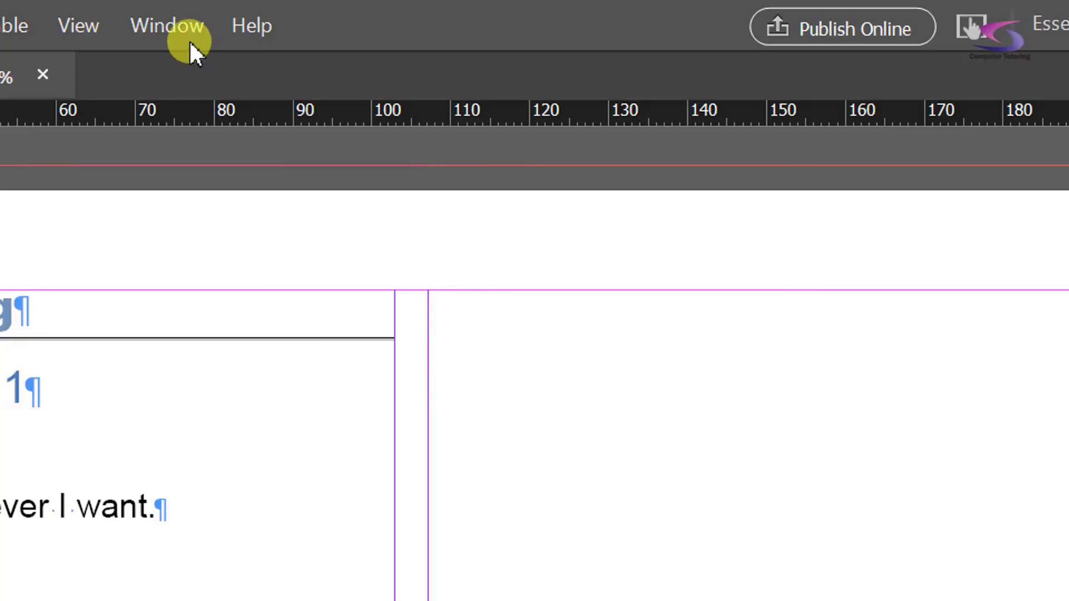
# - Show the Paragraph panel and open its Bullets and Numbering dialog for the selected list items
pyautogui.click(179, 26)
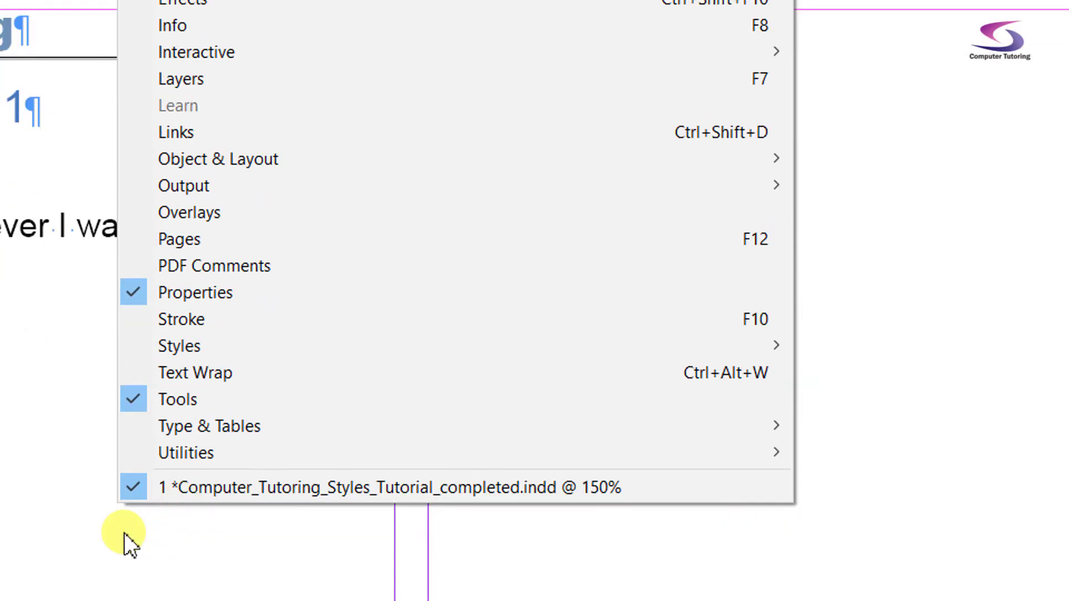
pyautogui.moveTo(583, 398)
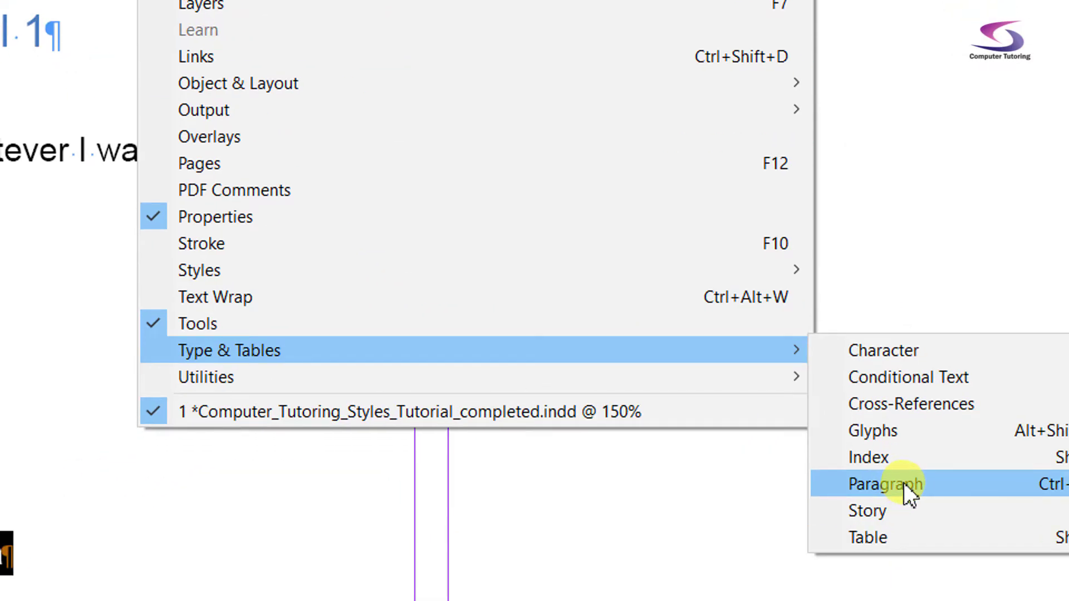
pyautogui.click(904, 483)
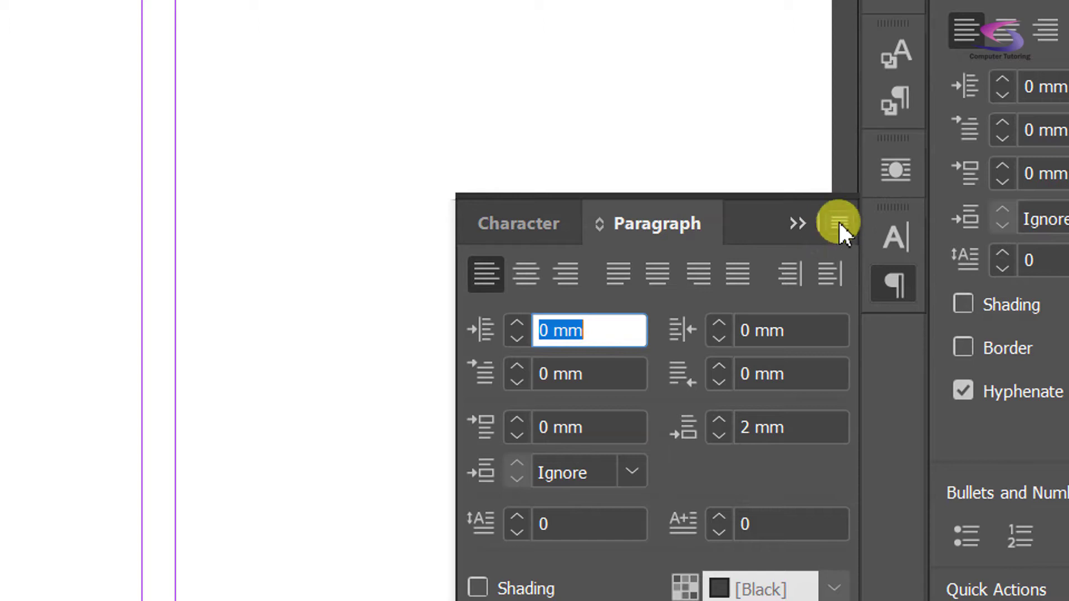
pyautogui.click(837, 224)
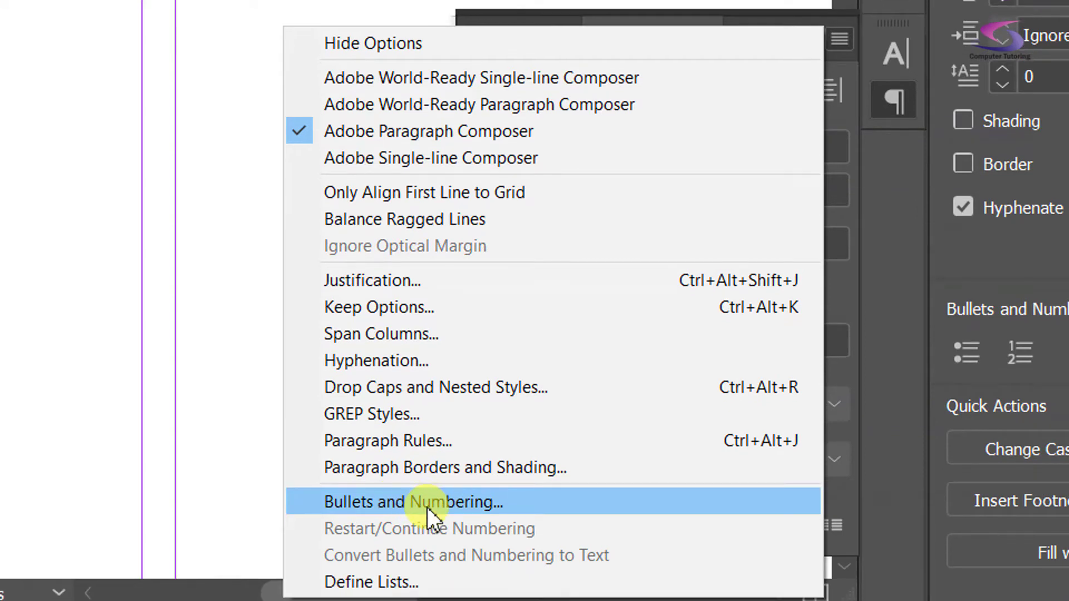
pyautogui.click(426, 506)
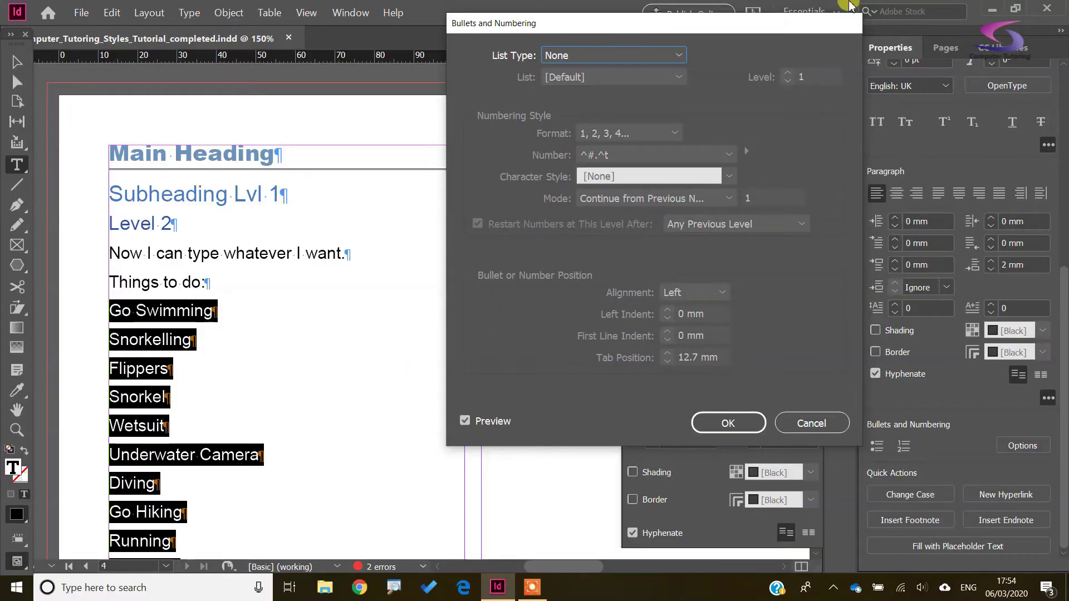
# - Set the list type to Bullets
pyautogui.moveTo(633, 29); pyautogui.dragTo(579, 45)
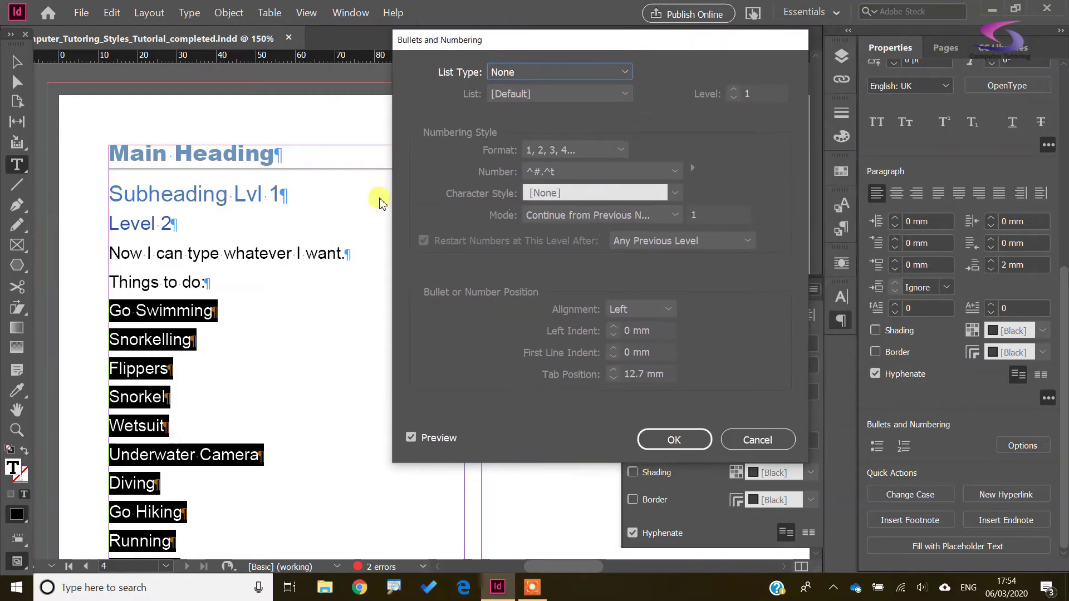
pyautogui.click(615, 72)
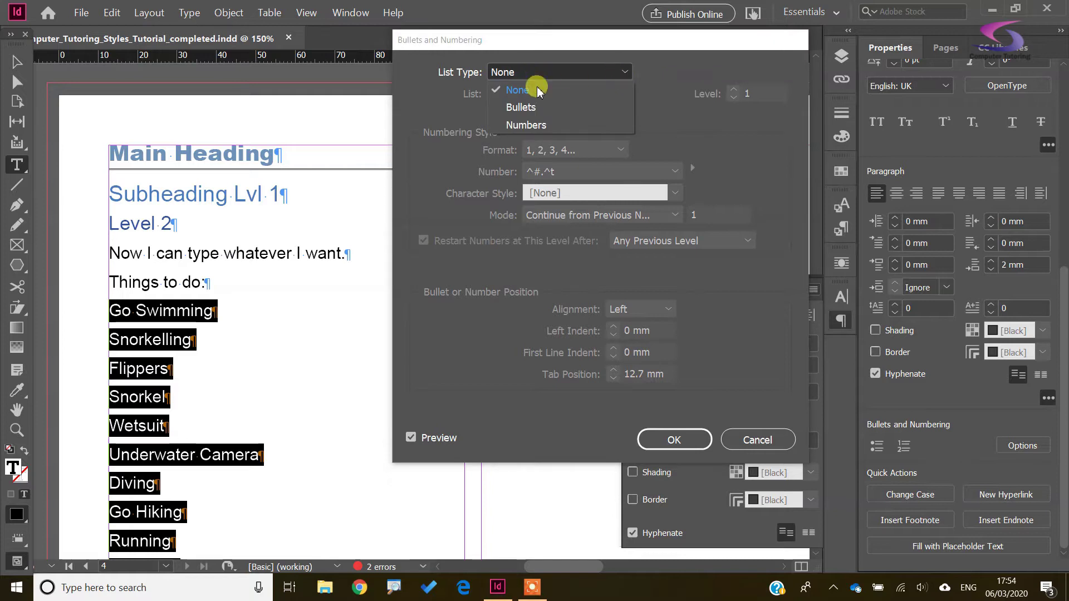
pyautogui.click(525, 108)
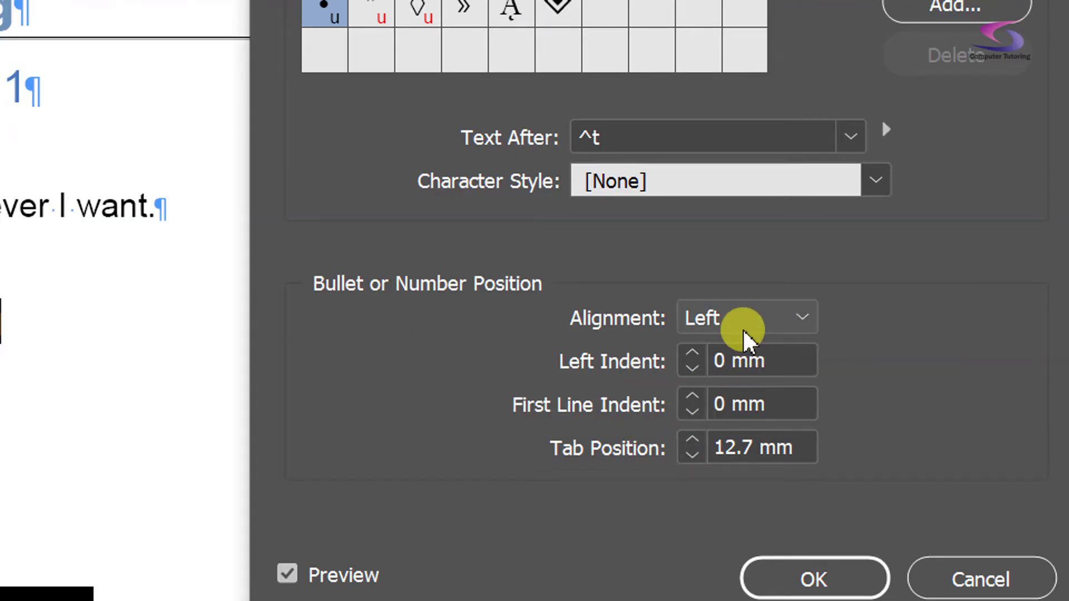
# - Raise the bullets' left indent to 15 mm and set the tab position to 24 mm
pyautogui.click(694, 354)
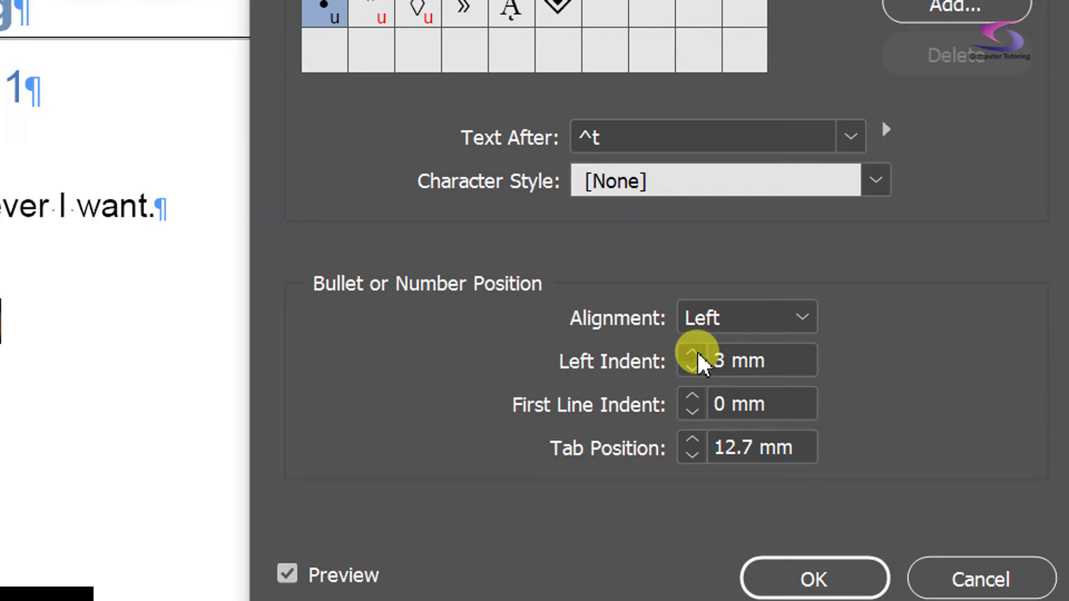
pyautogui.click(695, 355)
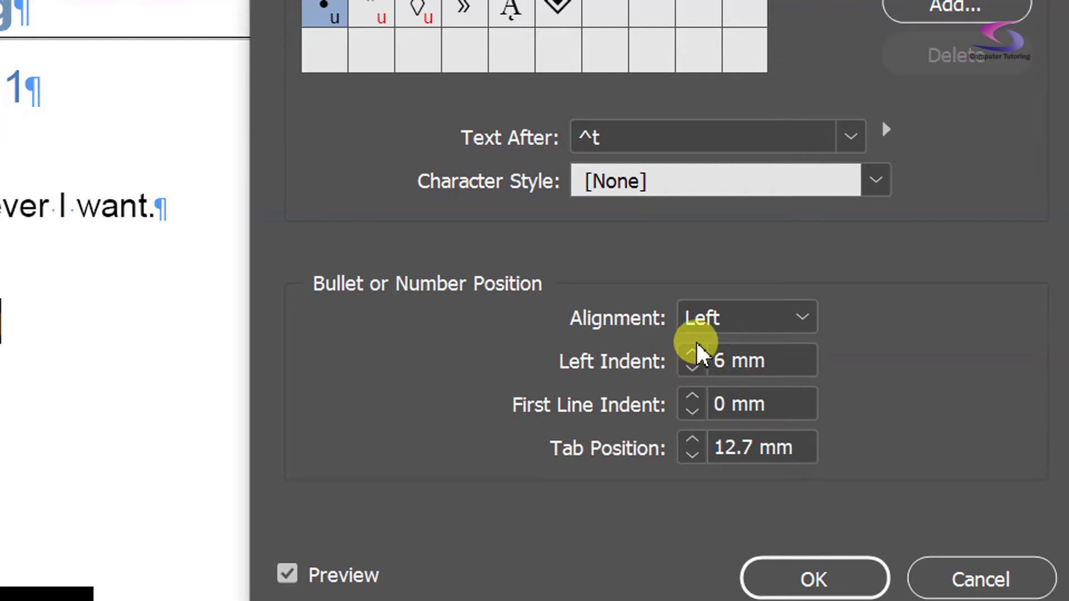
pyautogui.click(693, 355)
pyautogui.click(694, 351)
pyautogui.click(694, 351)
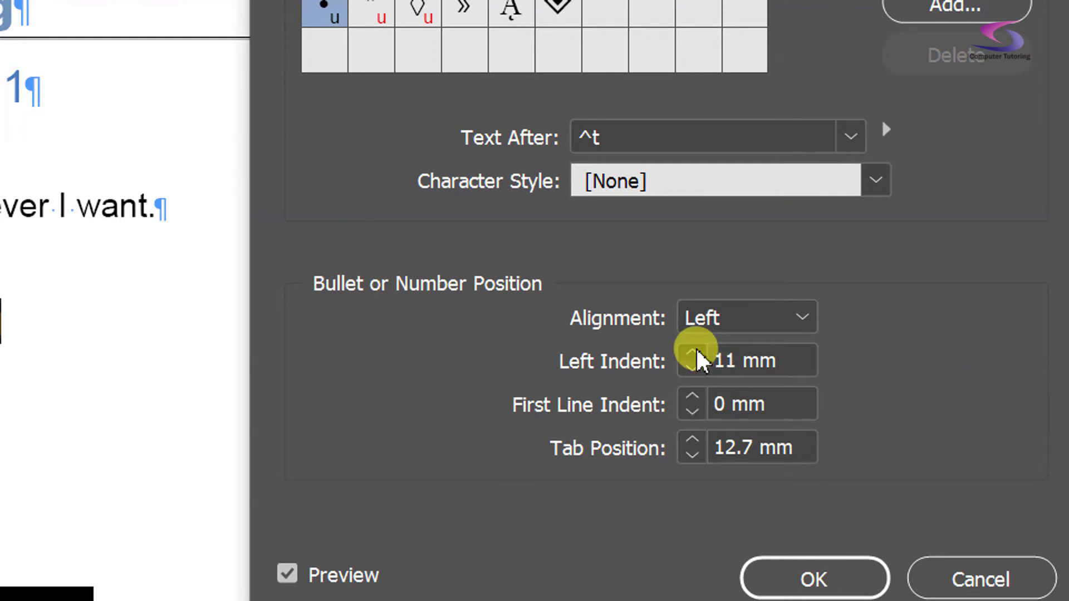
pyautogui.click(693, 350)
pyautogui.click(694, 351)
pyautogui.click(696, 355)
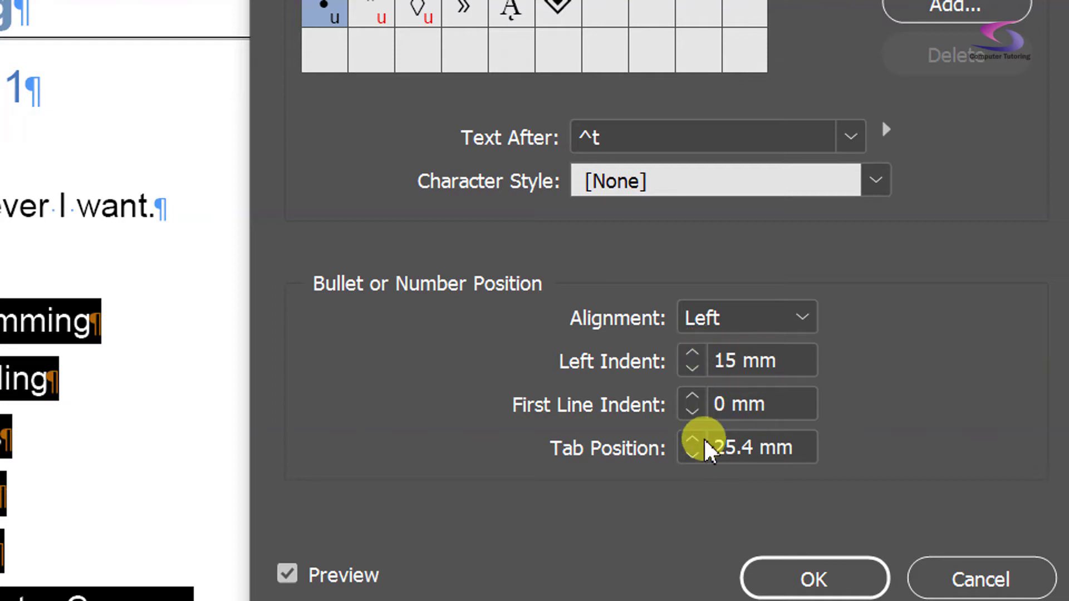
pyautogui.click(699, 457)
pyautogui.click(700, 457)
pyautogui.click(693, 455)
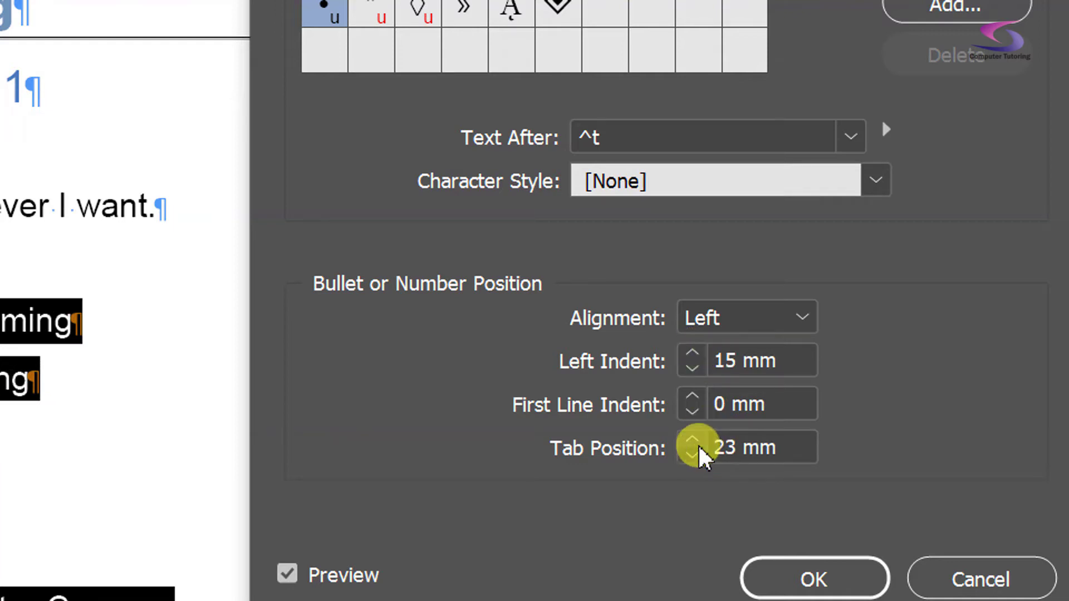
pyautogui.click(694, 443)
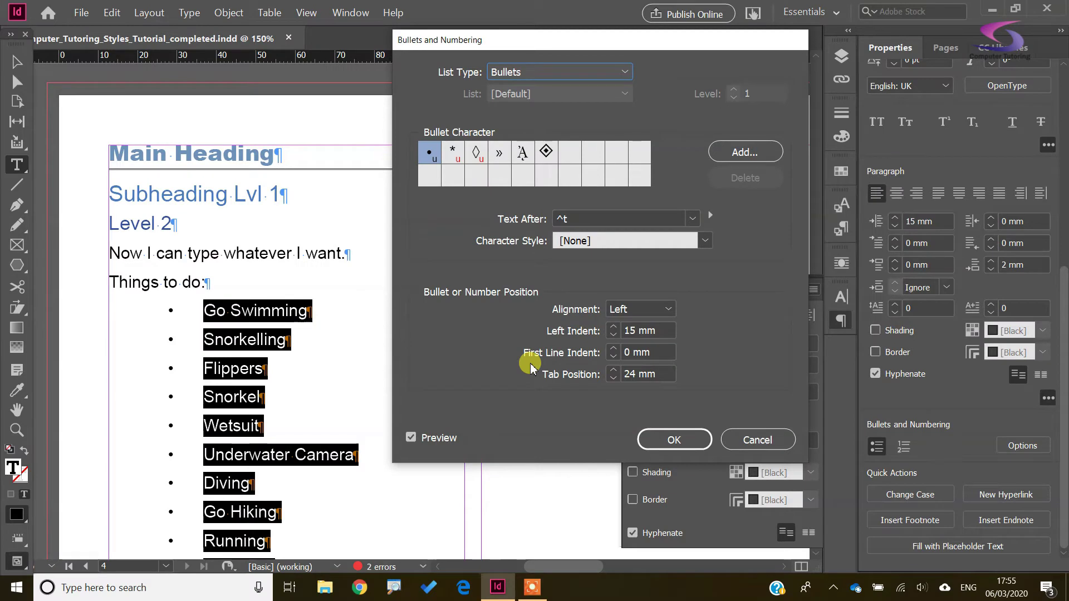
# - Reduce the left indent to 6 mm and the tab position to 13 mm
pyautogui.click(613, 335)
pyautogui.click(613, 335)
pyautogui.click(613, 336)
pyautogui.click(614, 378)
pyautogui.click(614, 379)
pyautogui.click(614, 379)
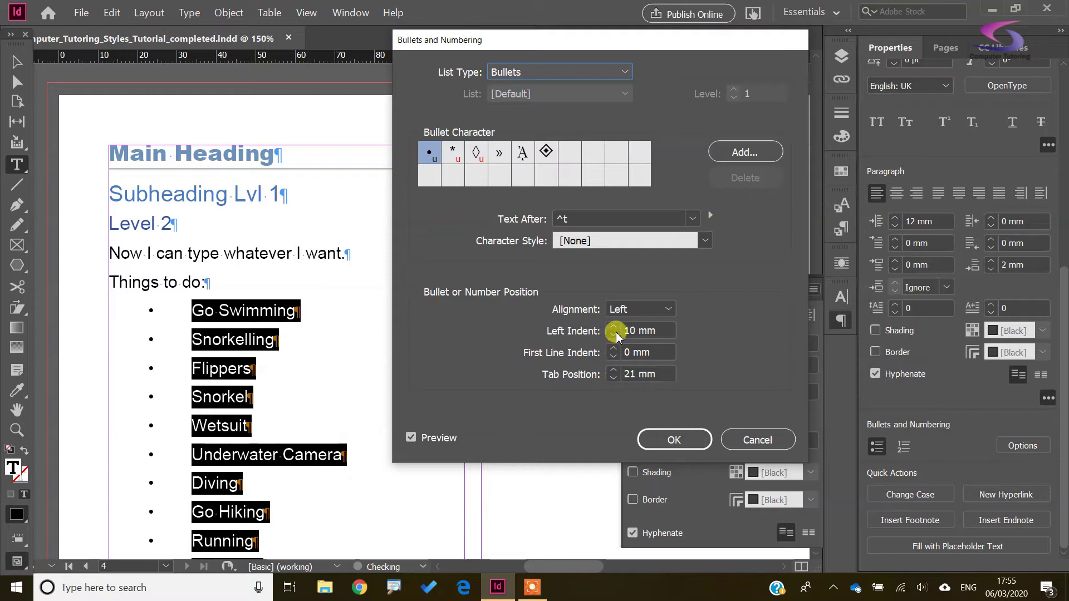
pyautogui.click(613, 335)
pyautogui.click(614, 378)
pyautogui.click(613, 378)
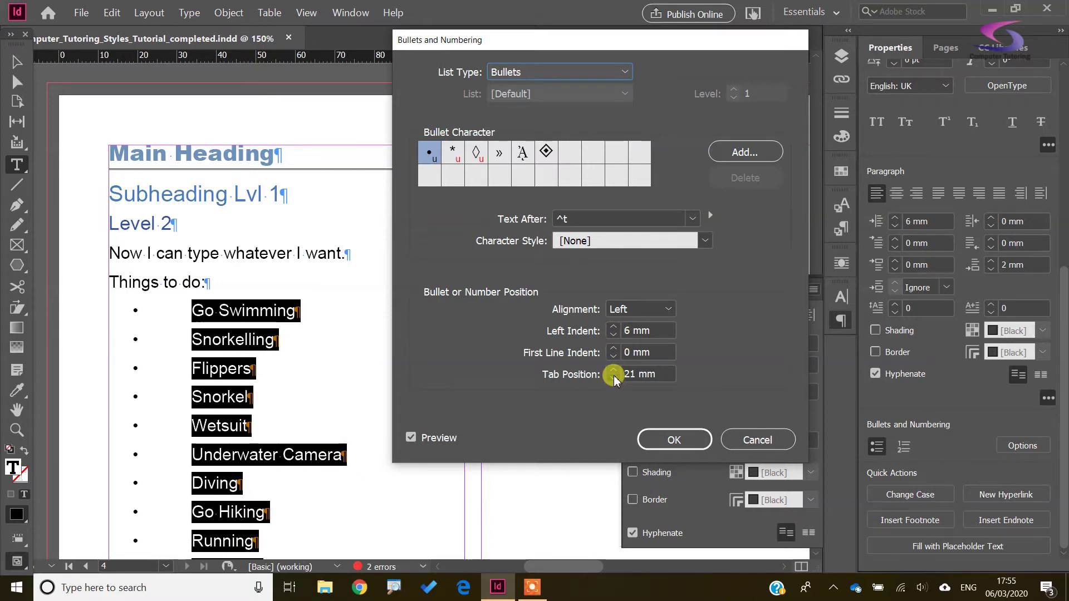
pyautogui.click(613, 379)
pyautogui.click(613, 379)
pyautogui.click(613, 378)
pyautogui.click(613, 379)
pyautogui.click(614, 378)
pyautogui.click(613, 379)
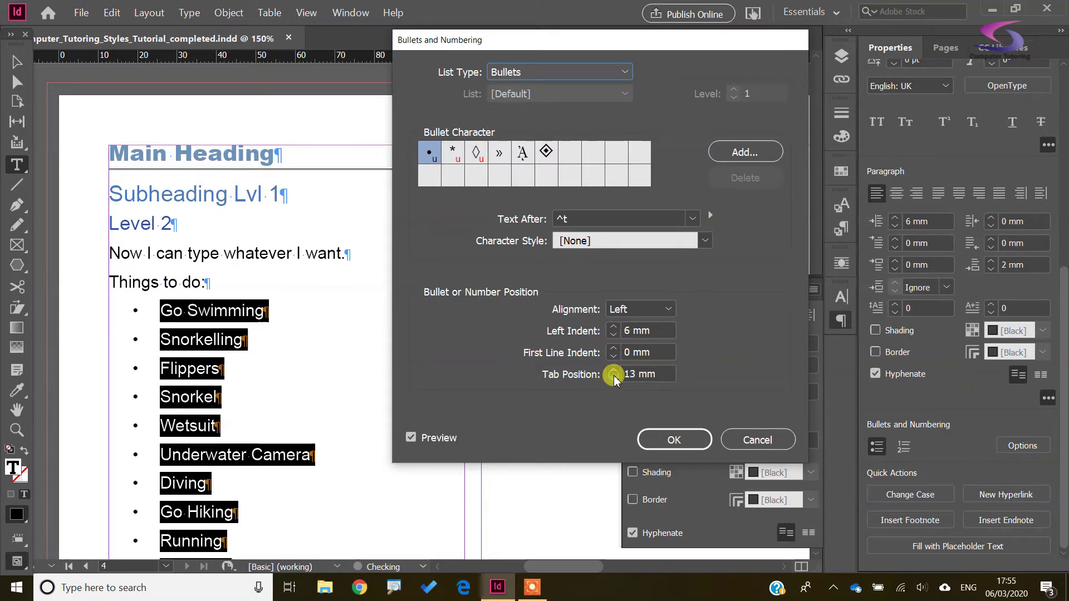
pyautogui.click(613, 379)
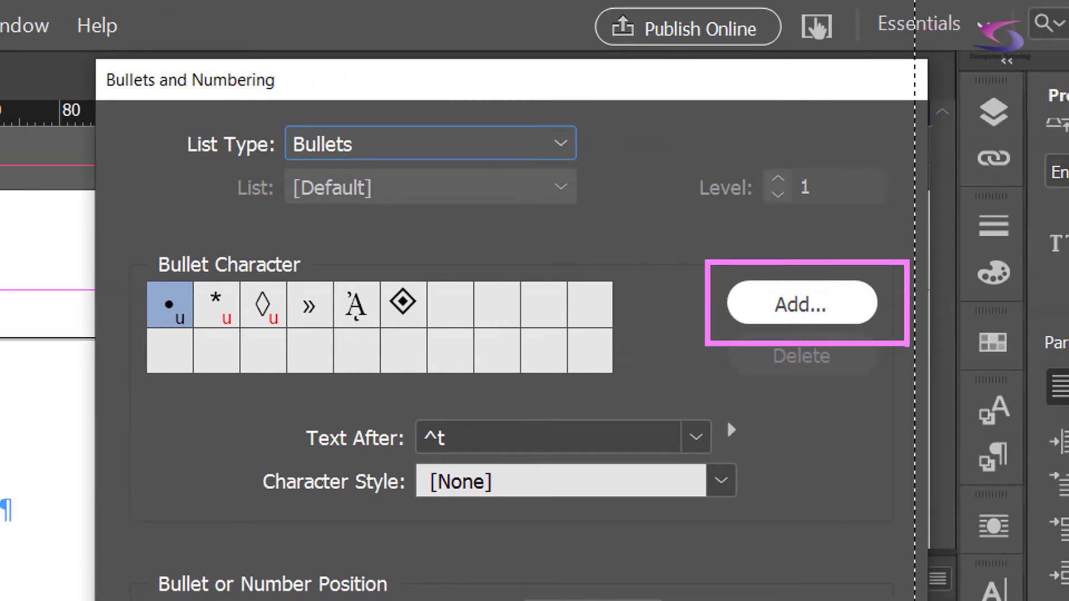
# - Start adding a new bullet character and switch its font to Wingdings
pyautogui.click(806, 310)
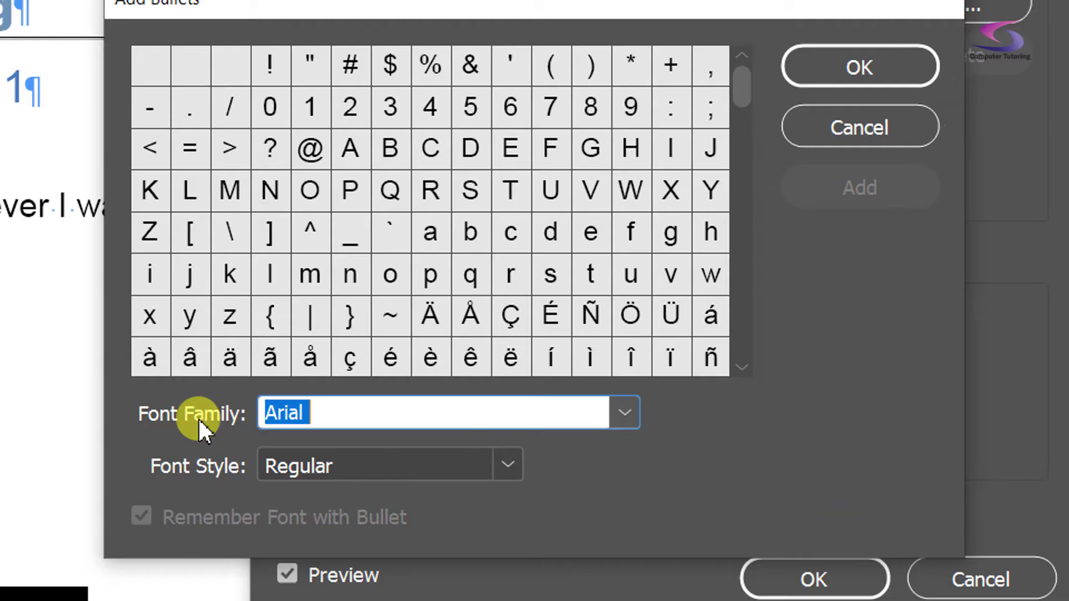
pyautogui.click(626, 413)
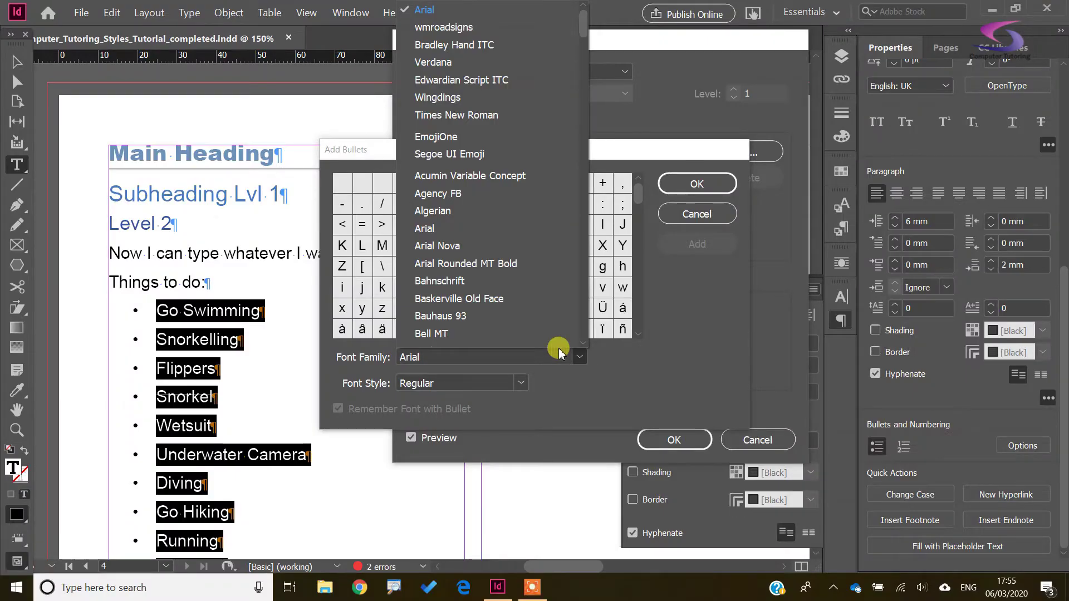
pyautogui.moveTo(582, 24); pyautogui.dragTo(592, 281)
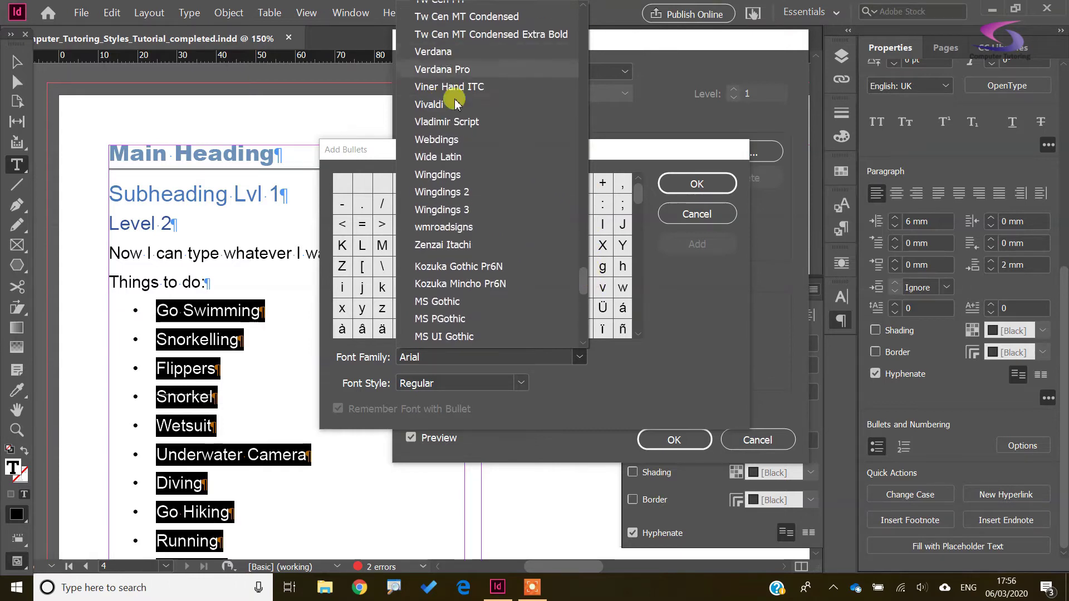
pyautogui.click(469, 176)
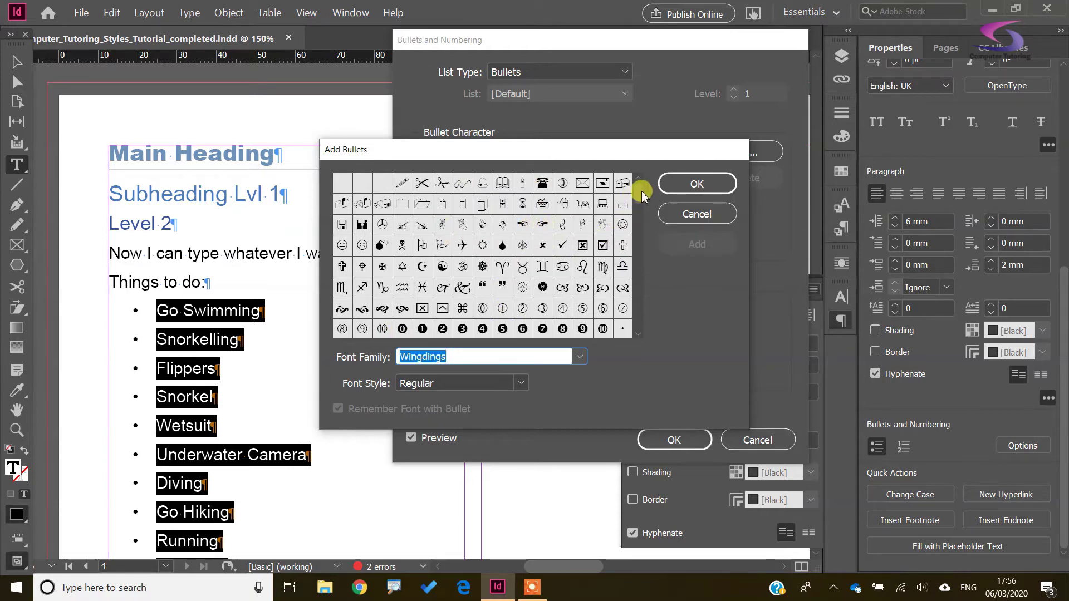
# - Add the Wingdings four-pointed star and select it as the list's bullet character
pyautogui.scroll(-1, 642, 206)
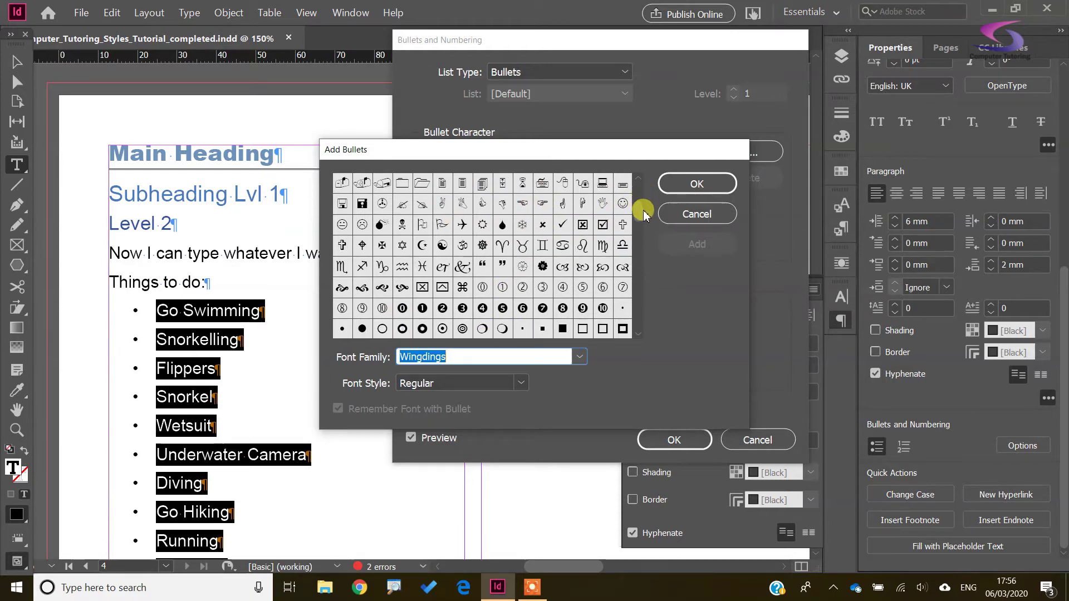
pyautogui.scroll(-1, 644, 222)
pyautogui.scroll(-1, 644, 240)
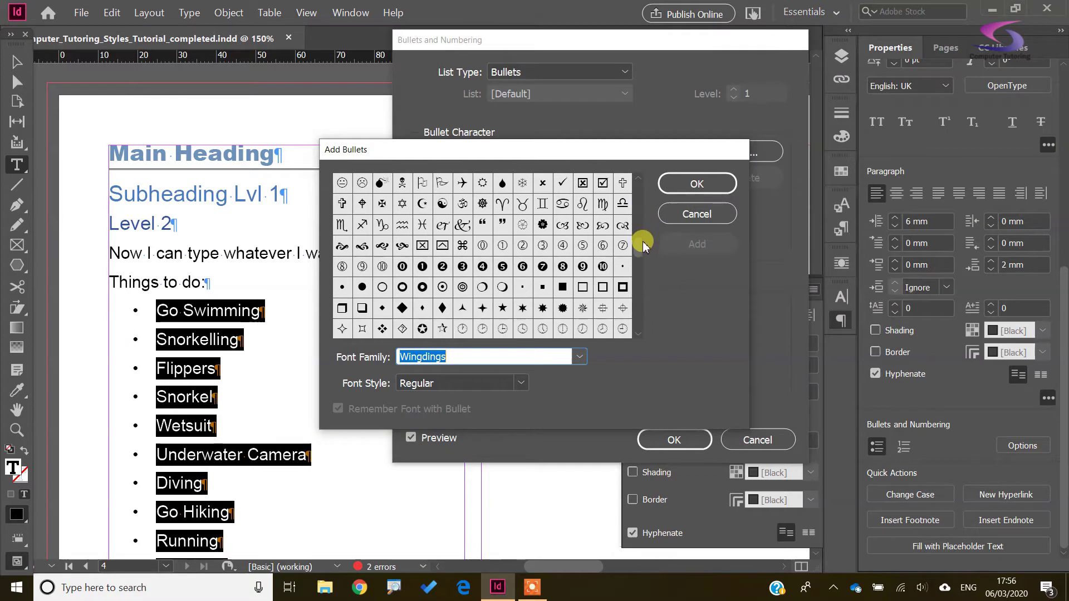
pyautogui.scroll(-1, 644, 256)
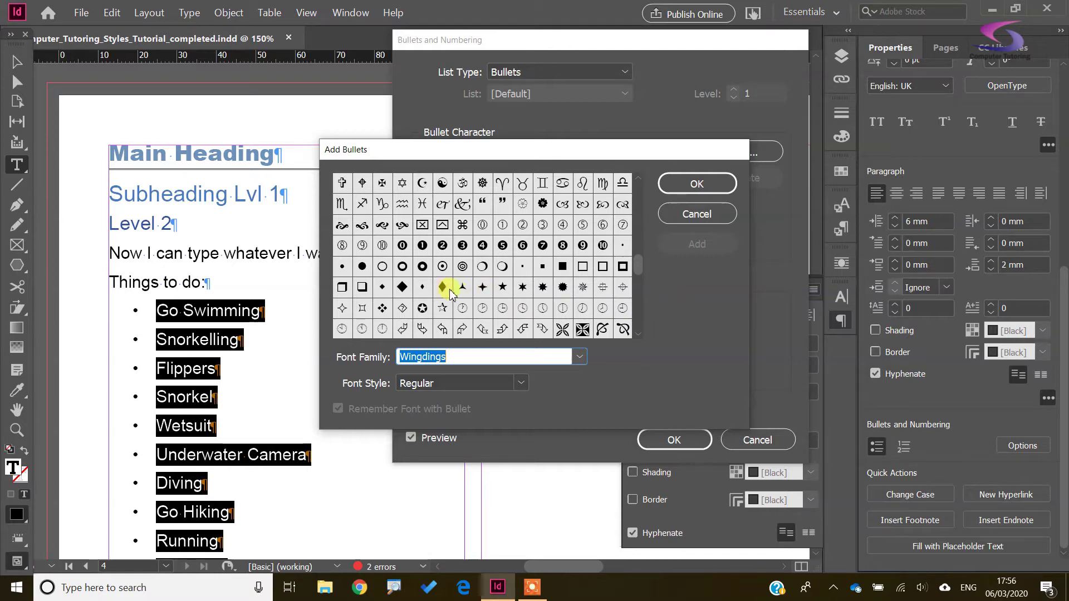
pyautogui.click(483, 291)
pyautogui.click(696, 241)
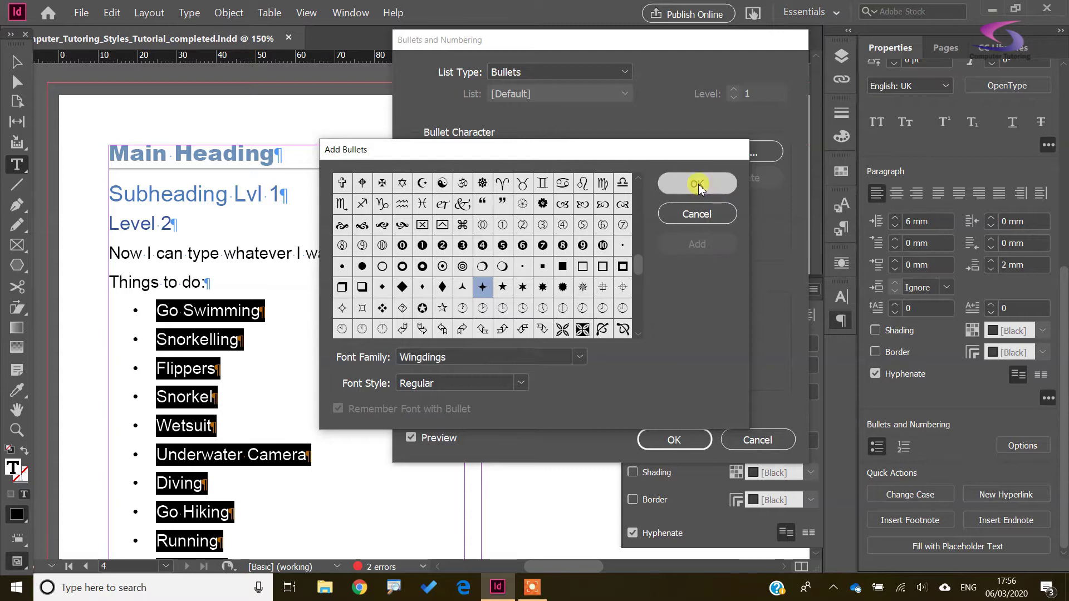
pyautogui.click(694, 184)
pyautogui.click(570, 153)
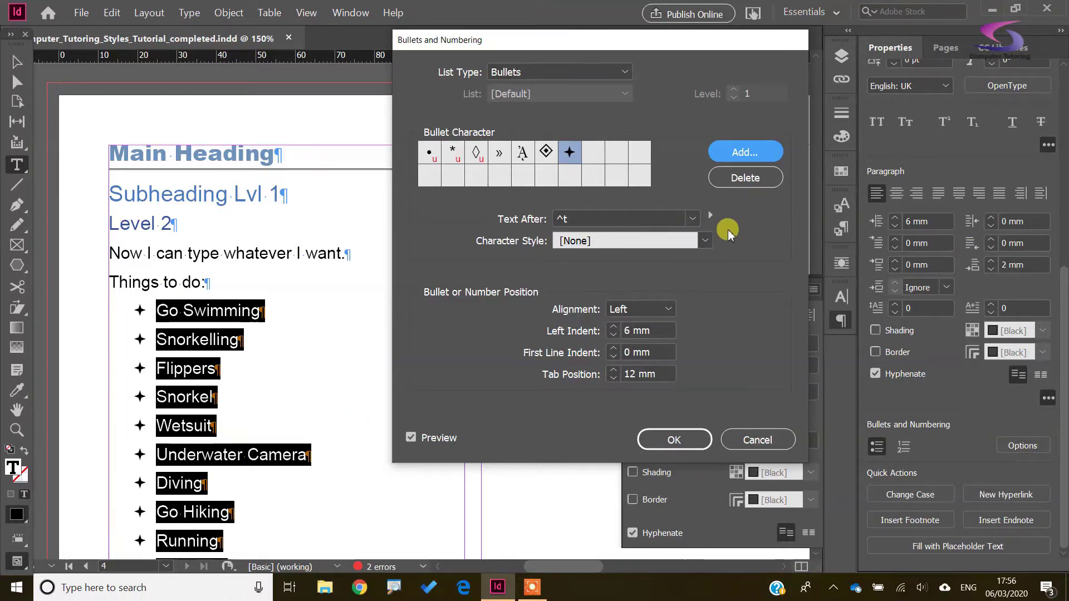
# - Create Character Style 1 coloured C=0 M=100 Y=0 K=0 for the bullets and apply the settings
pyautogui.click(704, 240)
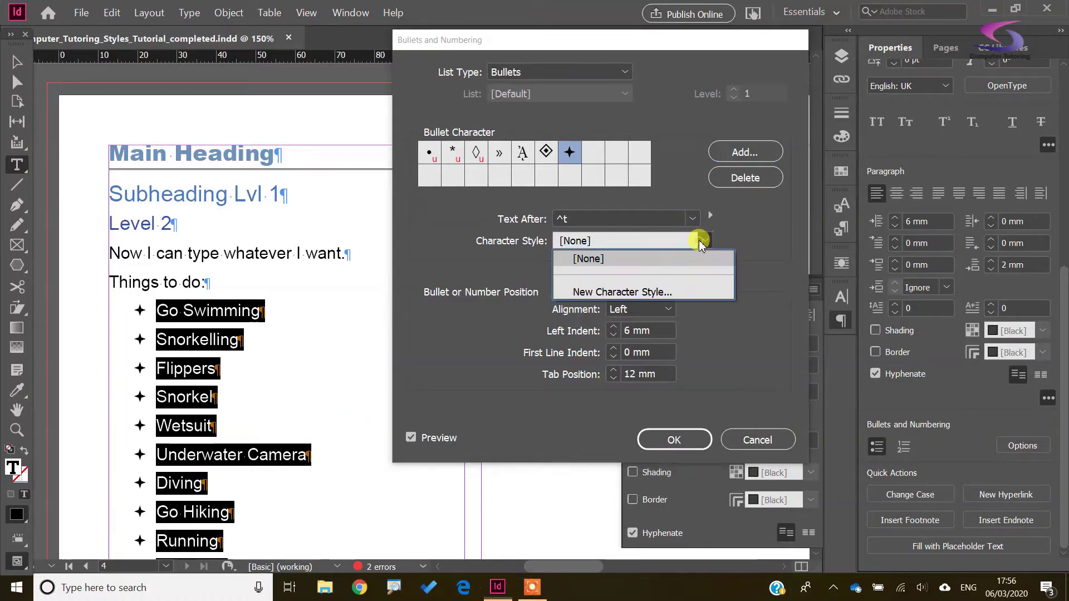
pyautogui.click(622, 293)
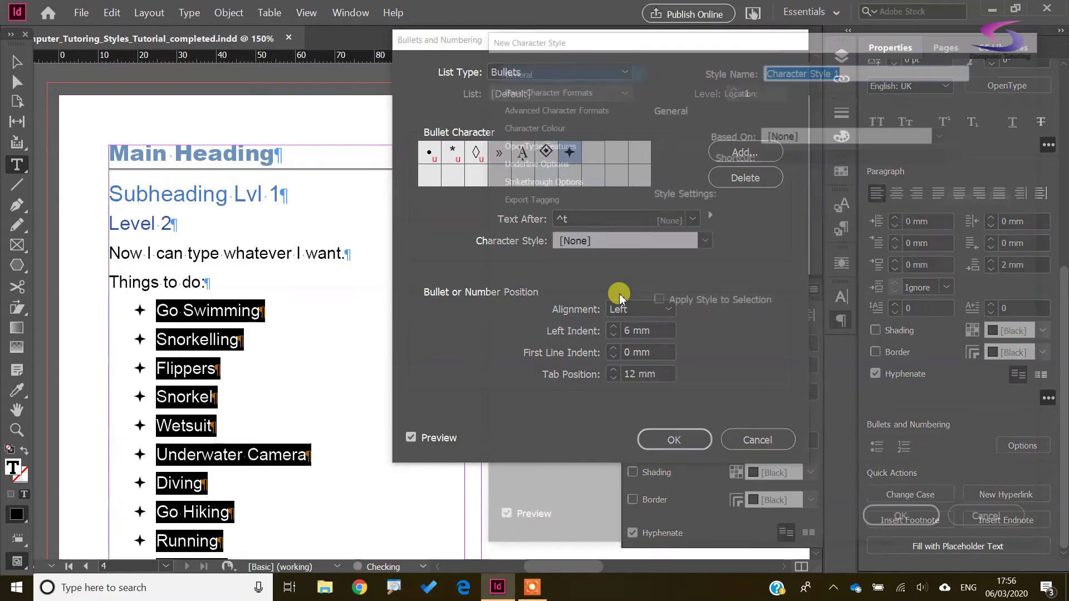
pyautogui.click(554, 125)
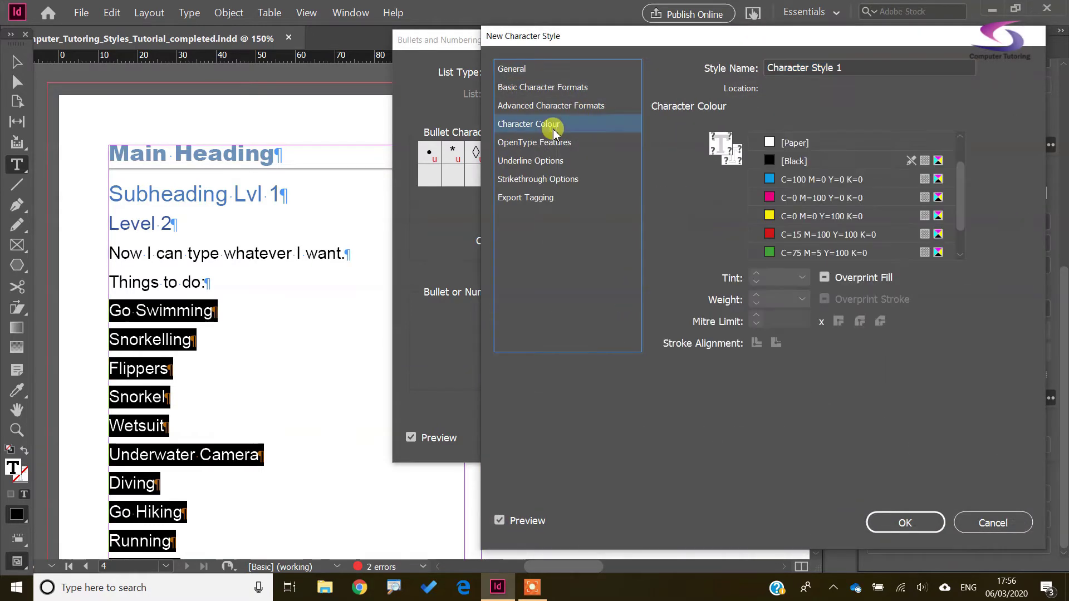
pyautogui.click(833, 198)
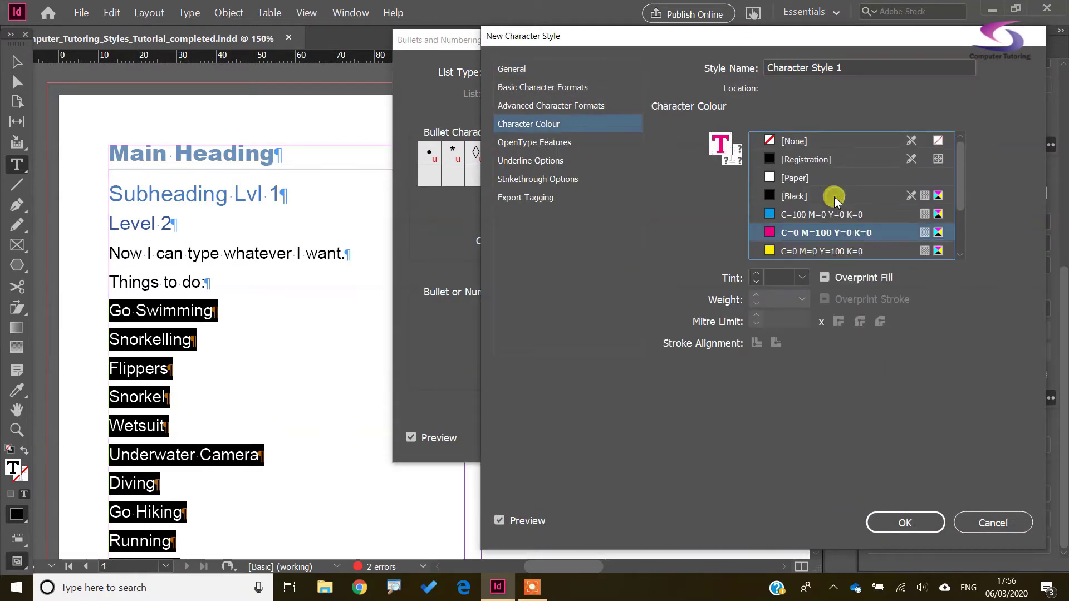
pyautogui.click(917, 521)
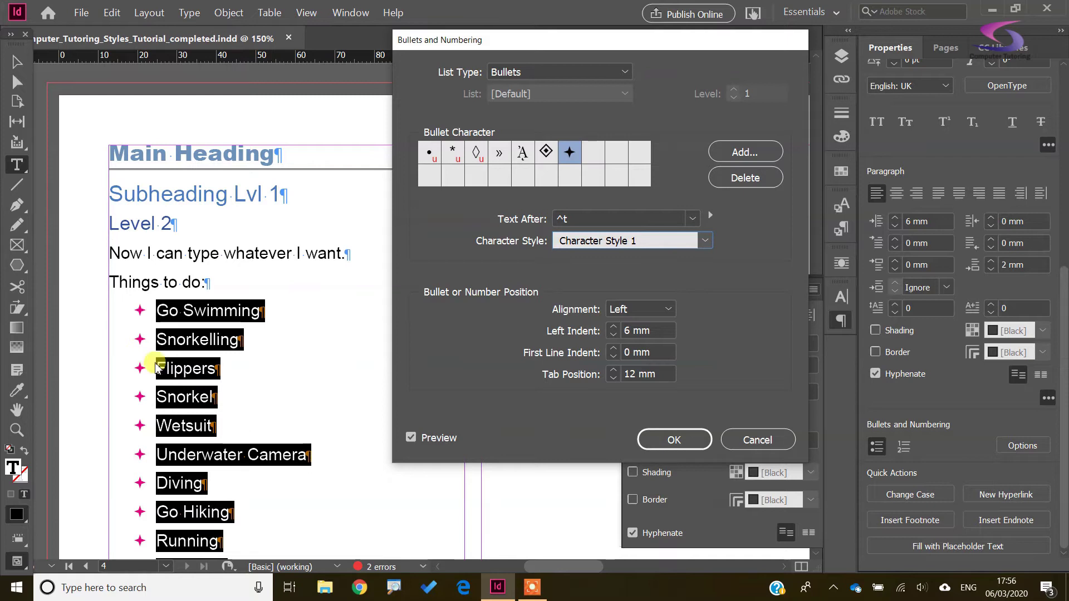
pyautogui.click(685, 438)
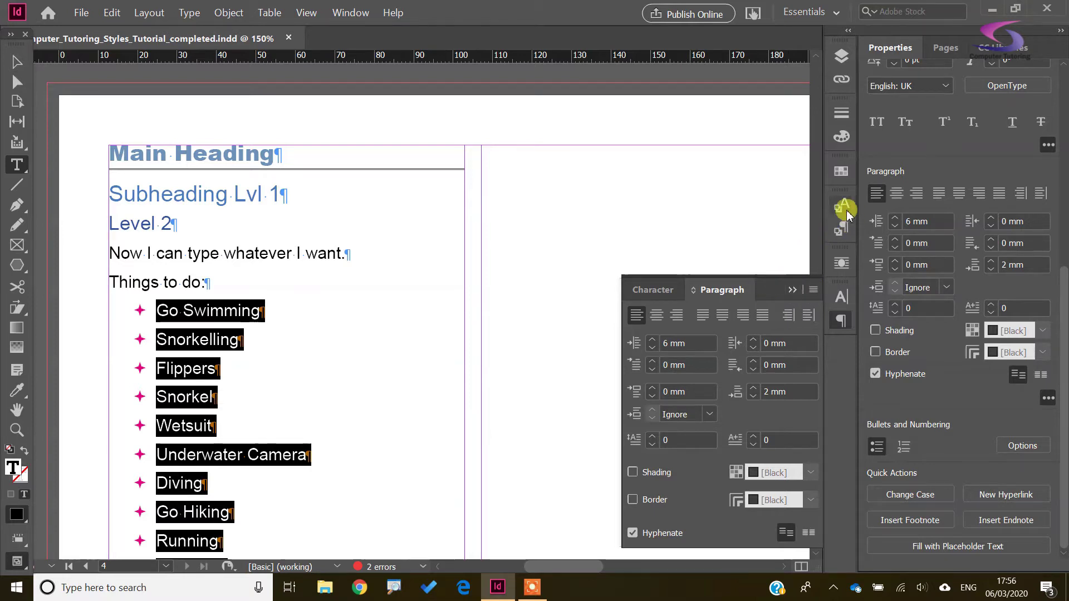
# - In the Character Styles panel, rename Character Style 1 to 'Pink Highlight'
pyautogui.click(351, 13)
pyautogui.moveTo(599, 314)
pyautogui.click(710, 327)
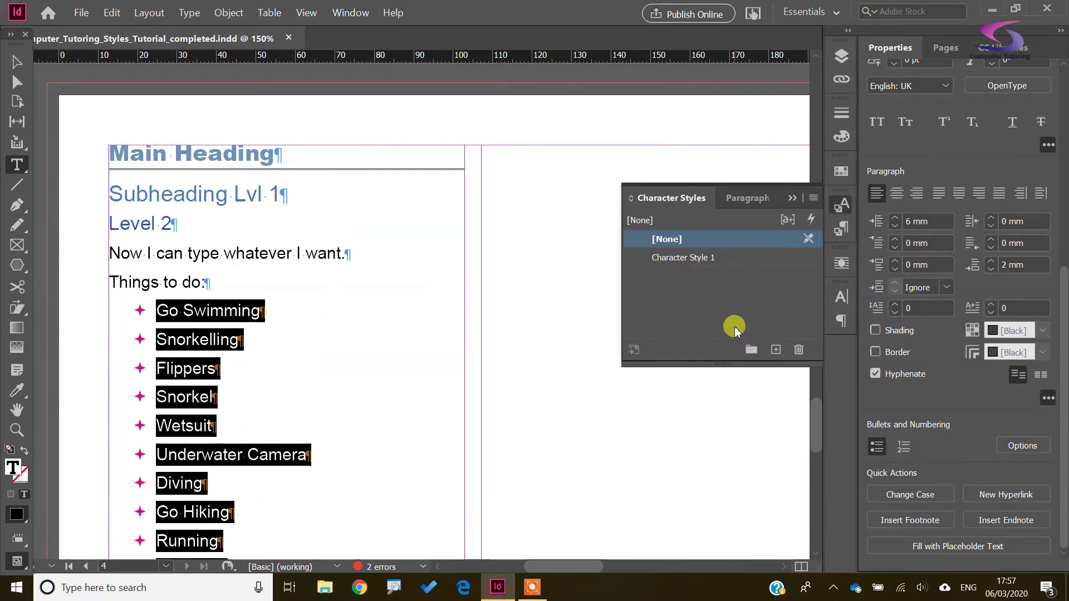
pyautogui.rightClick(745, 259)
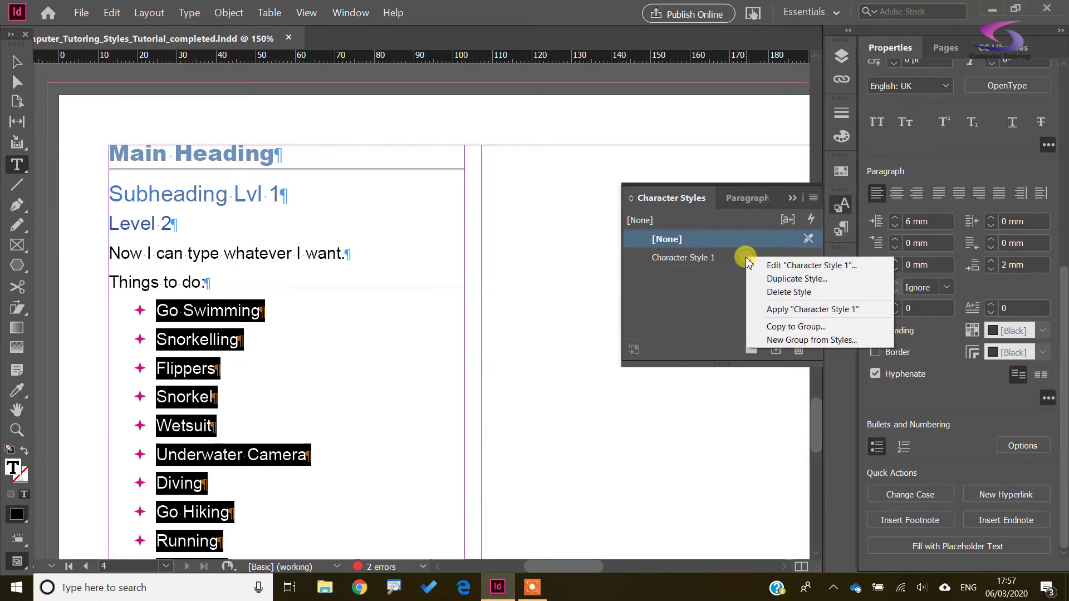
pyautogui.click(819, 266)
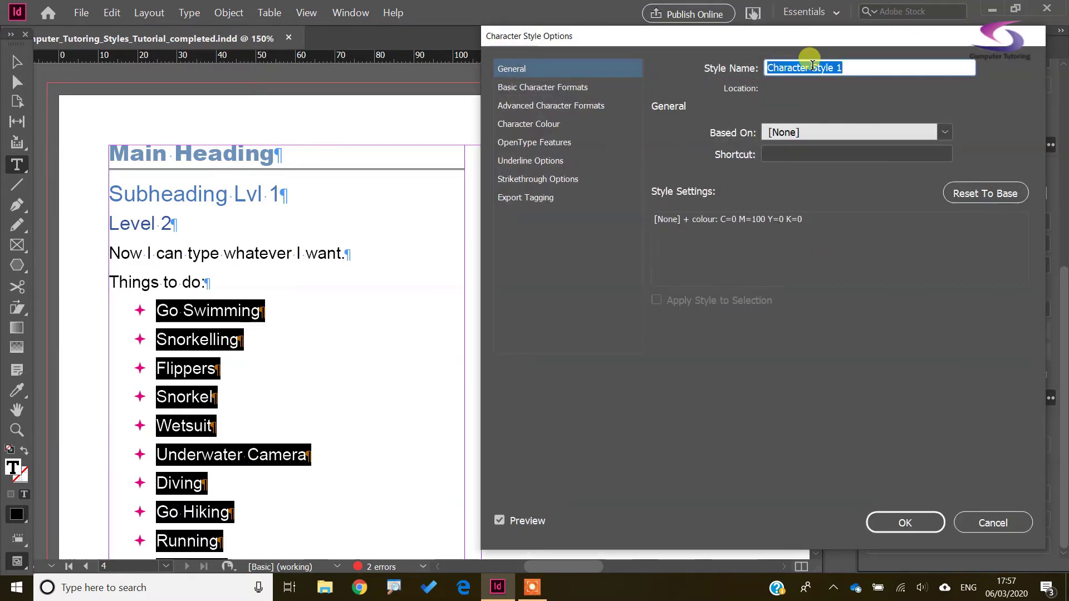
pyautogui.write('Pink H')
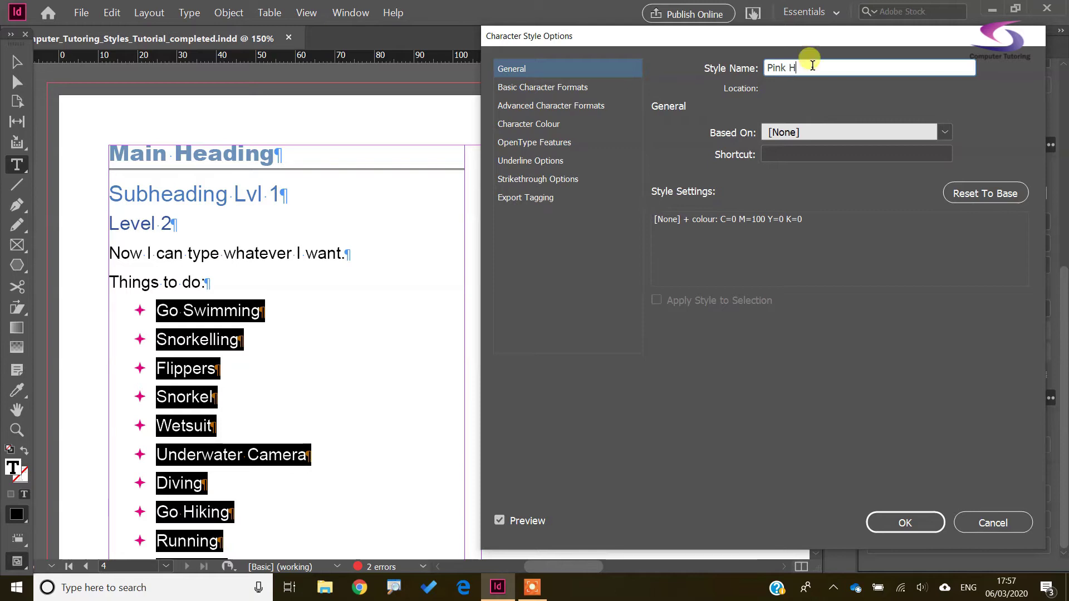
pyautogui.write('ighlight')
pyautogui.press('Return')
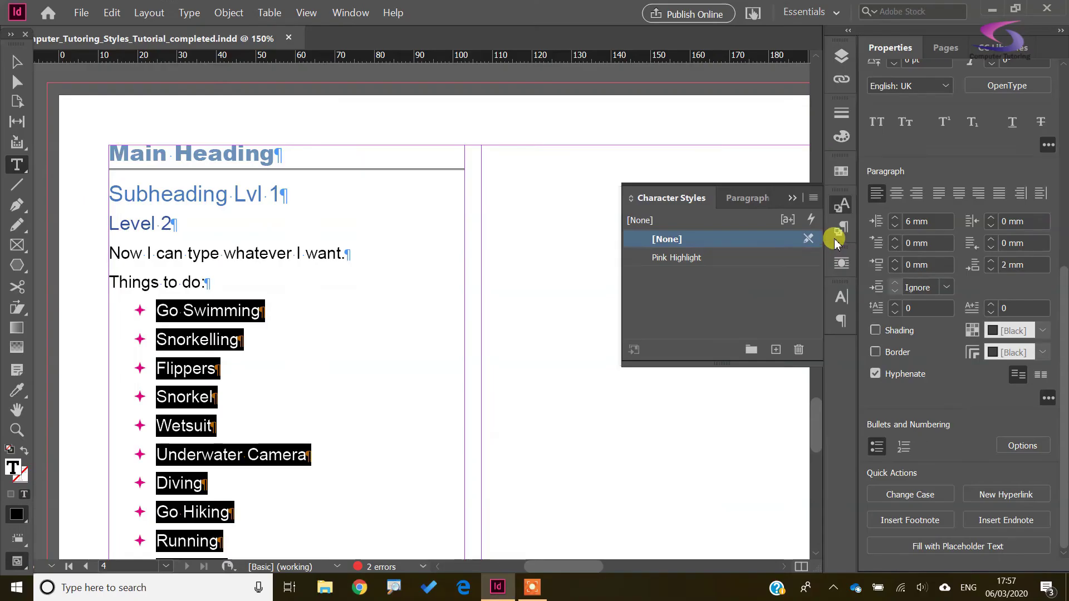
pyautogui.click(147, 378)
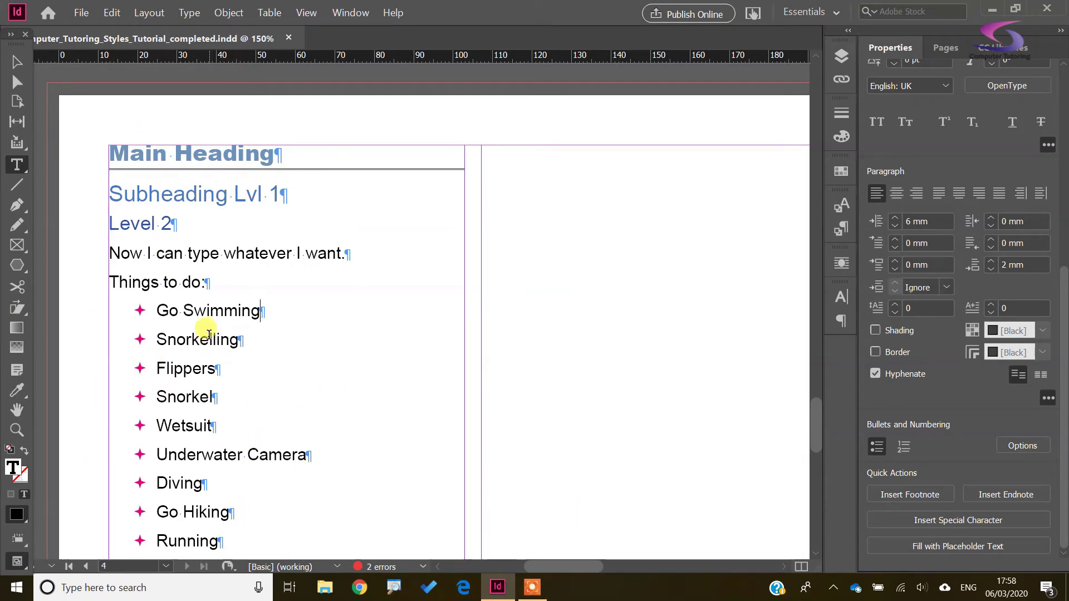
# - Select the items Go Swimming through Snorkel and show the Paragraph Styles panel
pyautogui.click(262, 311)
pyautogui.scroll(-1, 278, 317)
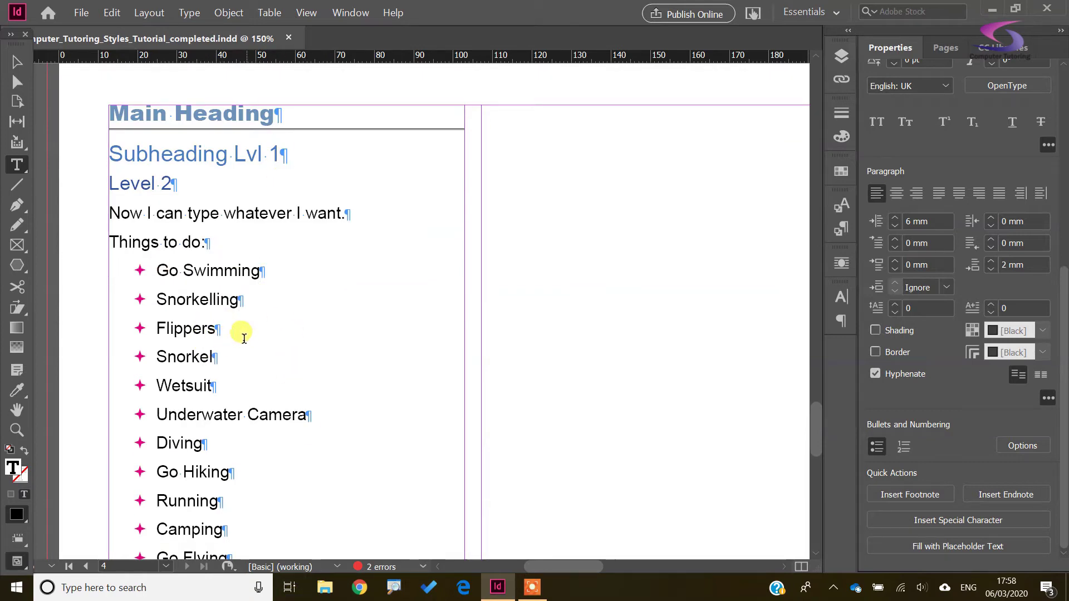
pyautogui.moveTo(244, 337); pyautogui.dragTo(142, 271)
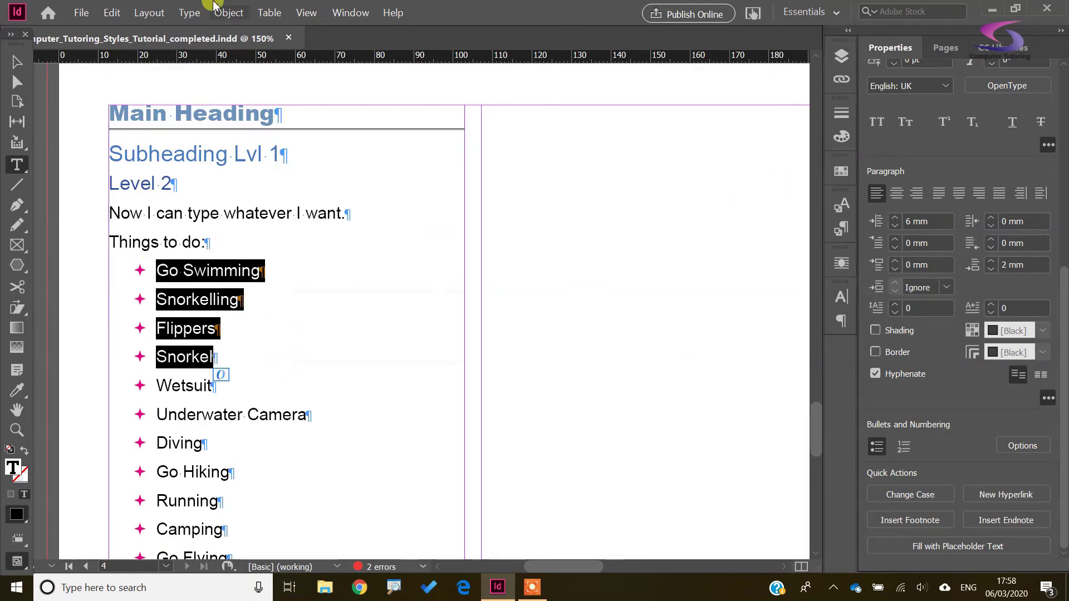
pyautogui.click(357, 13)
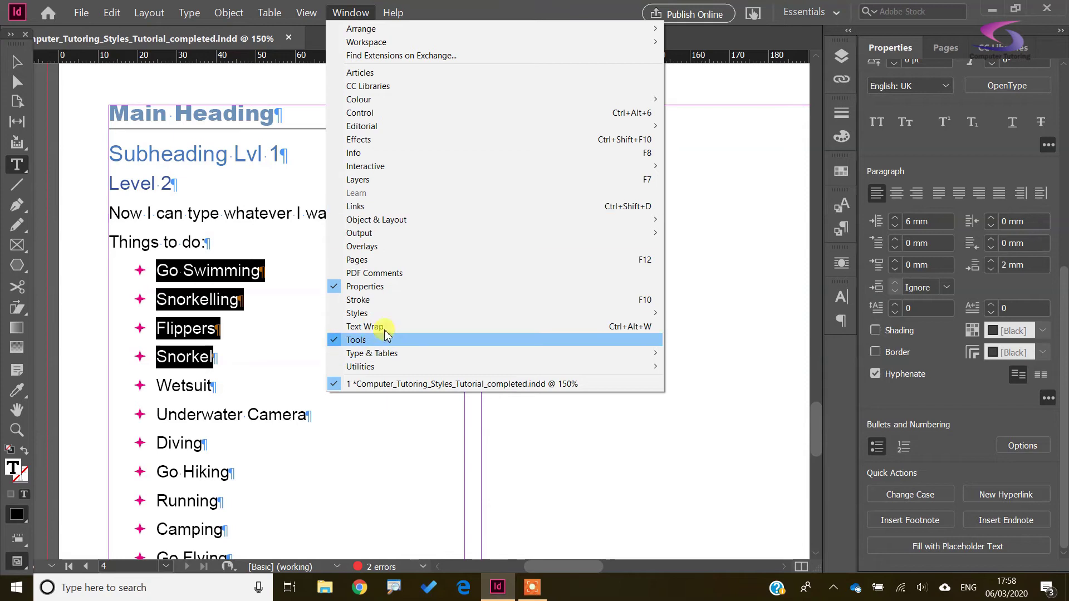
pyautogui.moveTo(379, 313)
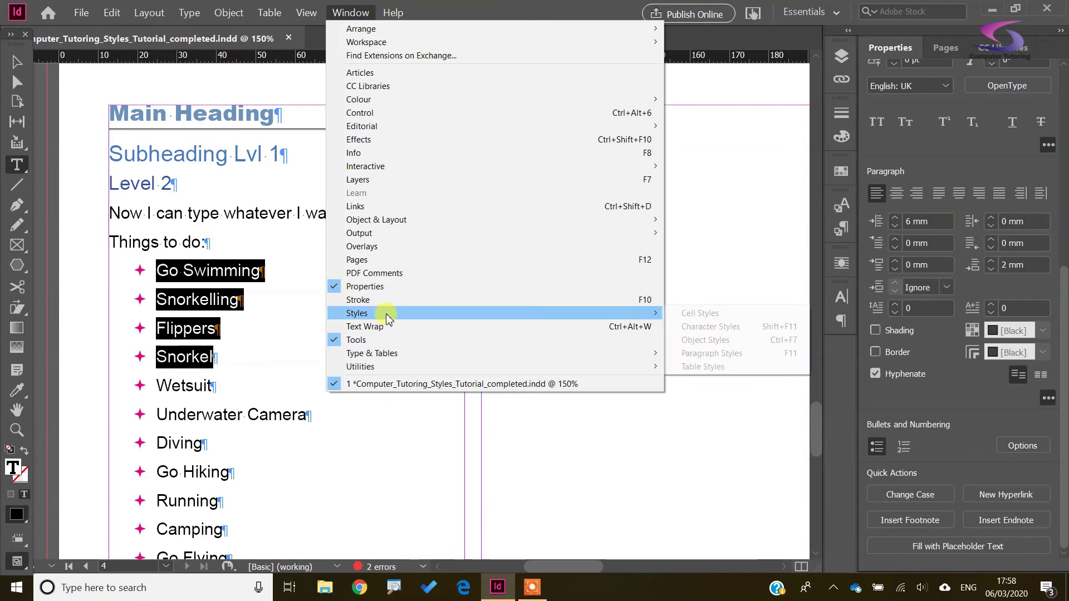
pyautogui.click(737, 360)
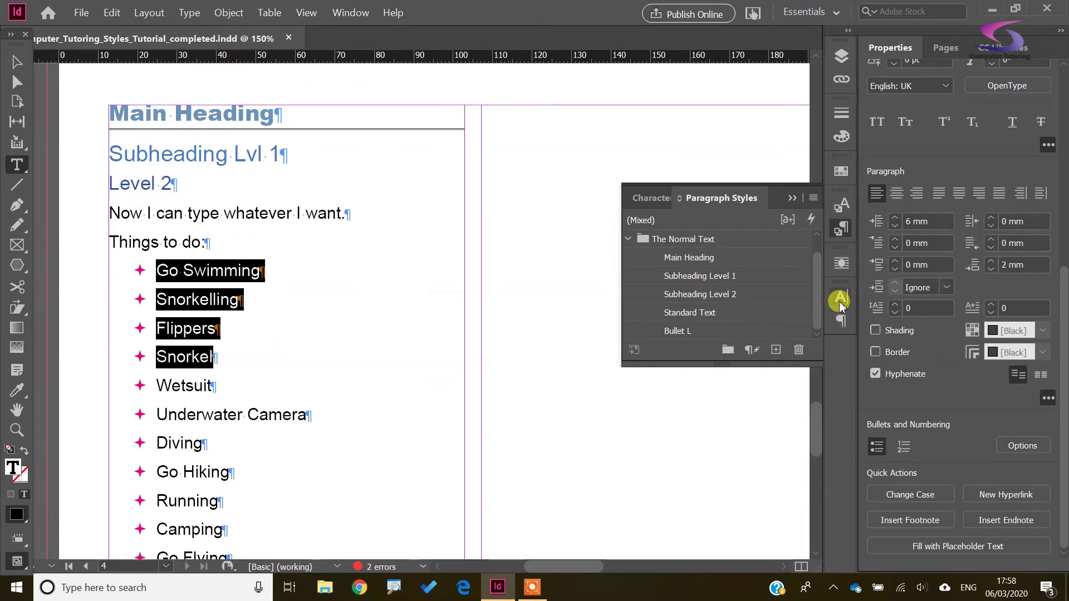
# - Create a new paragraph style from the list formatting and name it Bullet Lvl 1
pyautogui.click(775, 351)
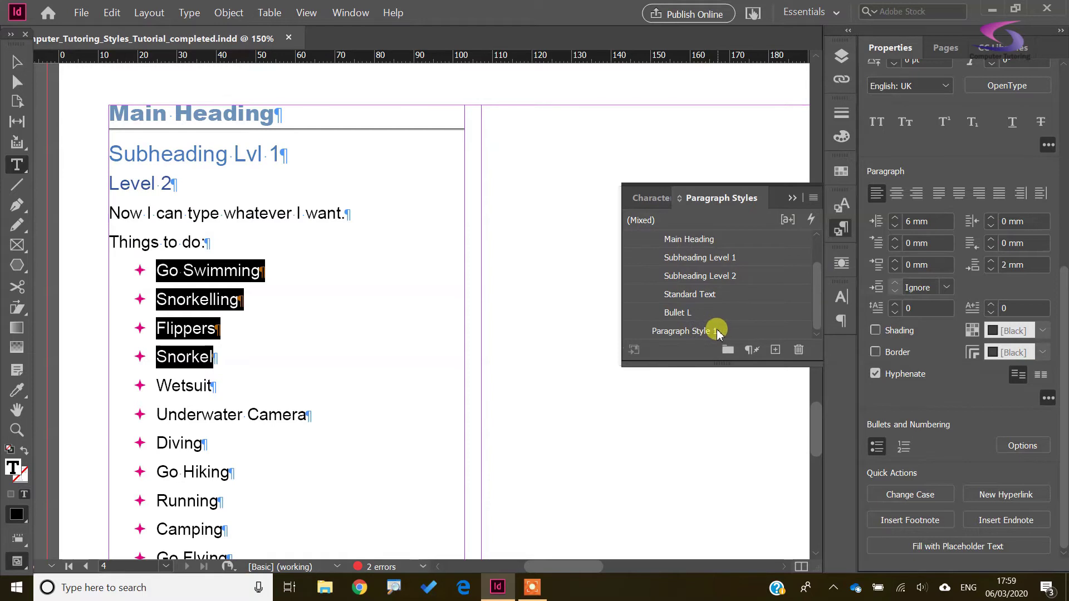
pyautogui.click(741, 333)
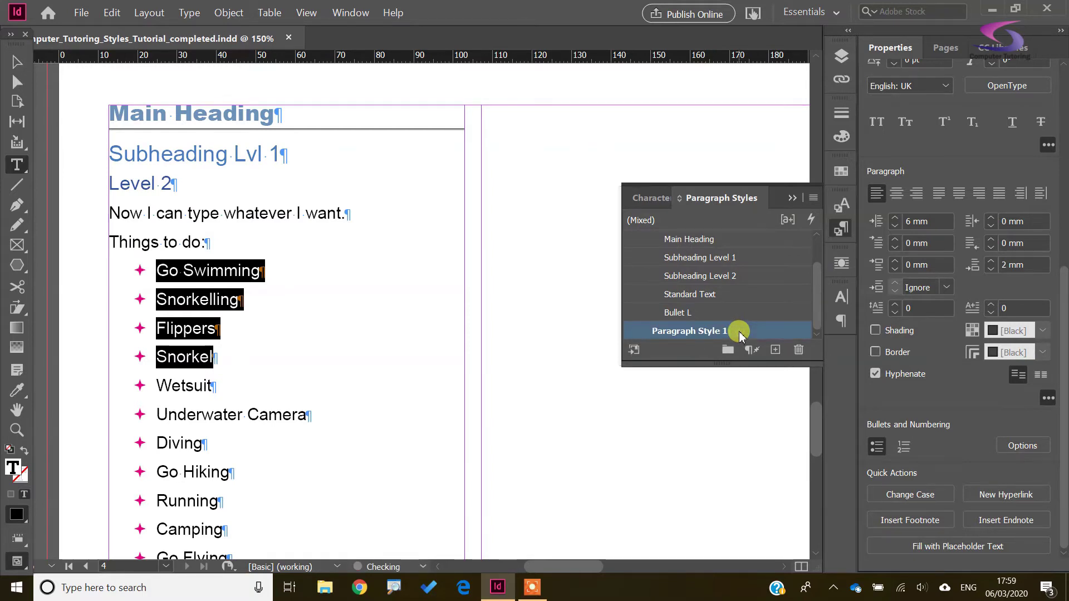
pyautogui.doubleClick(740, 333)
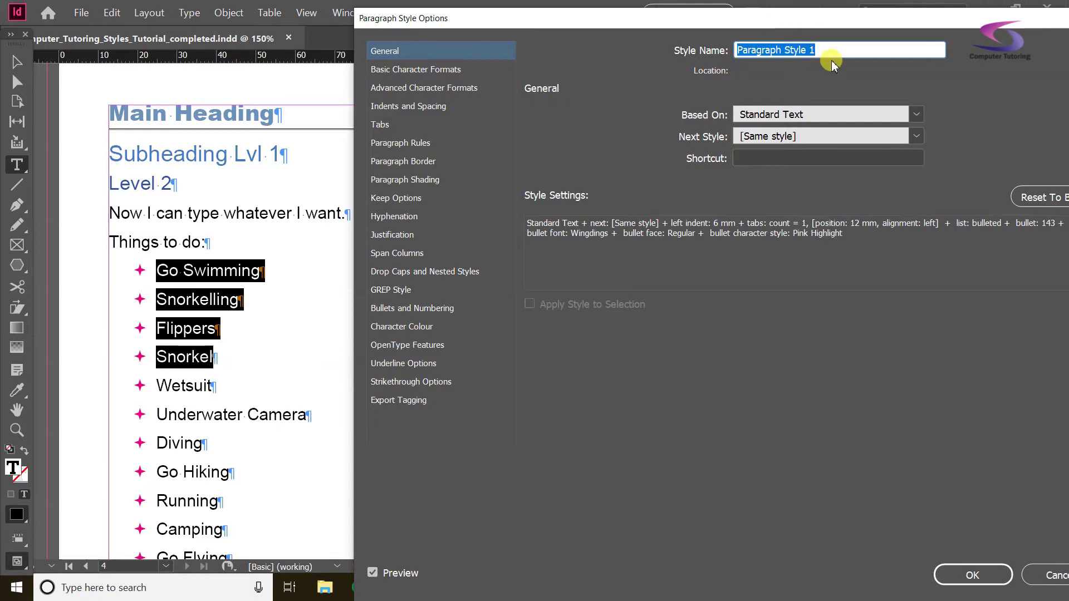
pyautogui.click(416, 314)
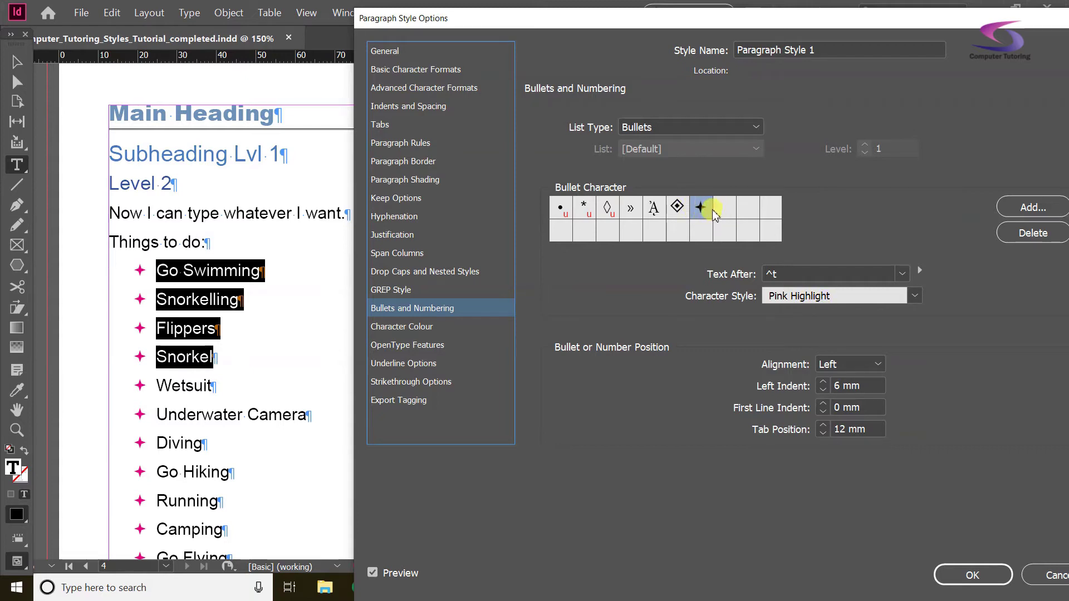
pyautogui.moveTo(835, 50); pyautogui.dragTo(678, 63)
pyautogui.write('Bullet Lvl')
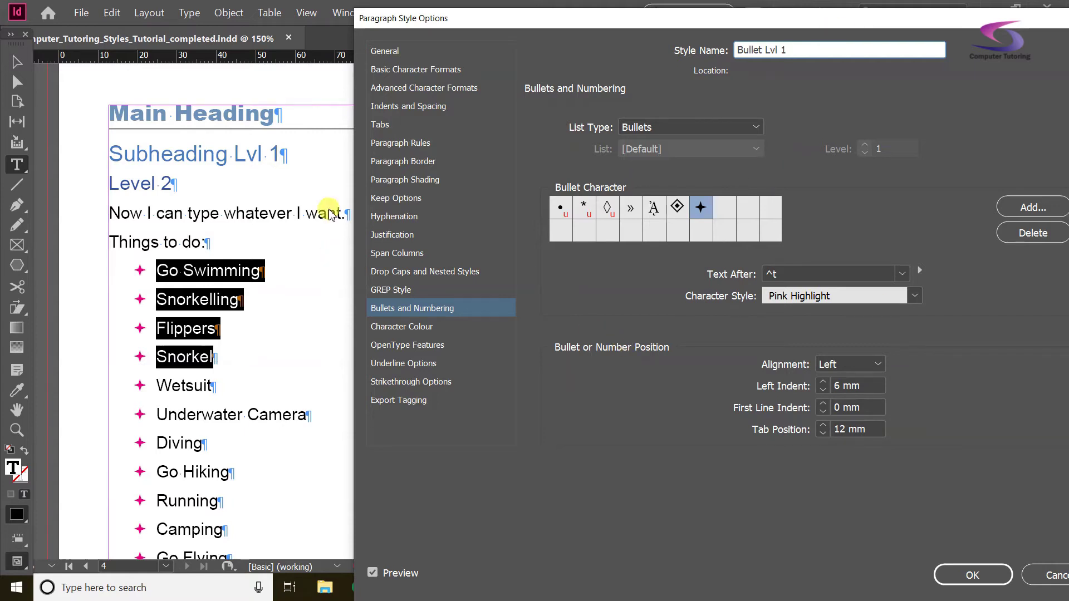
# - Give Bullet Lvl 1 a 2 mm space before each item and save the style
pyautogui.click(409, 71)
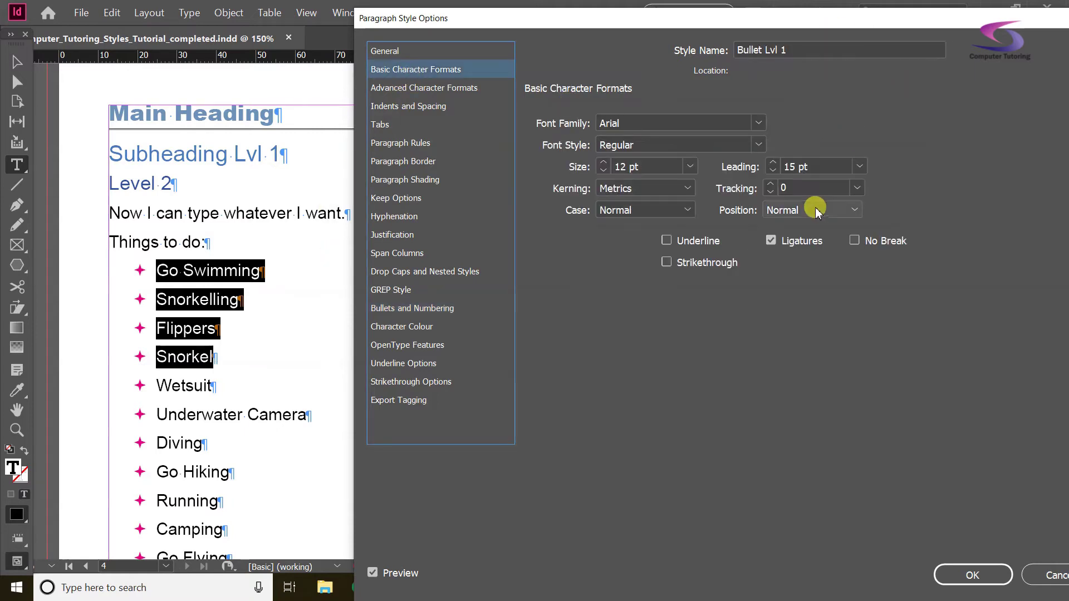
pyautogui.click(422, 107)
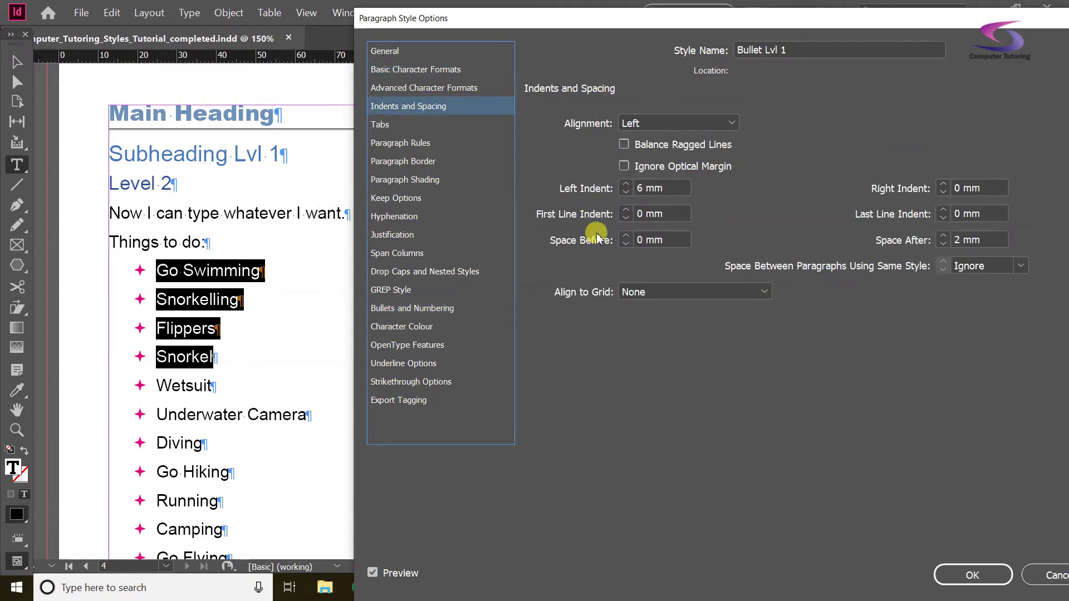
pyautogui.click(626, 236)
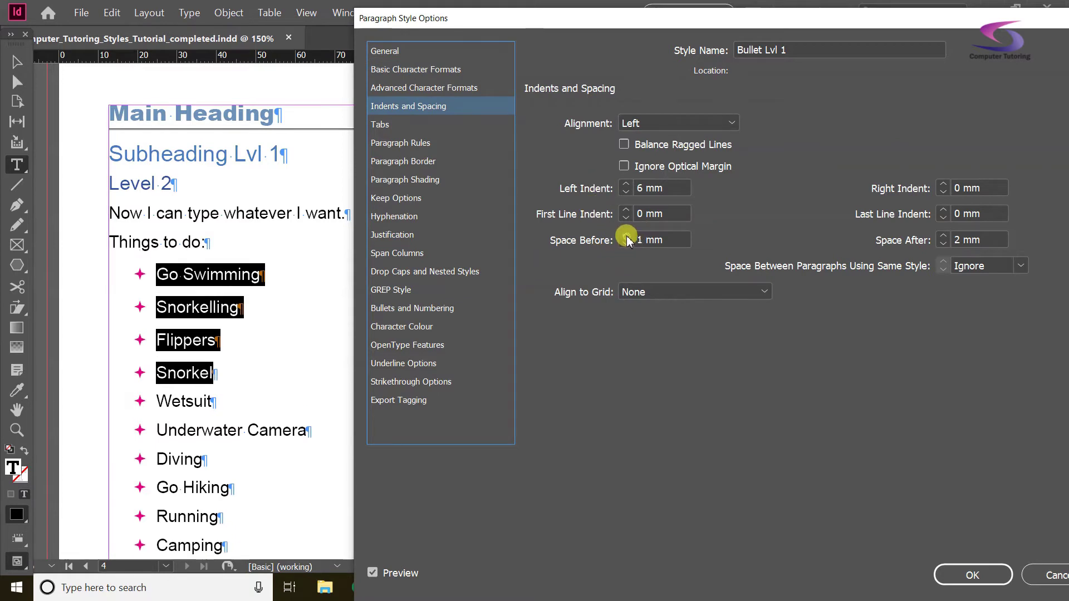
pyautogui.click(626, 236)
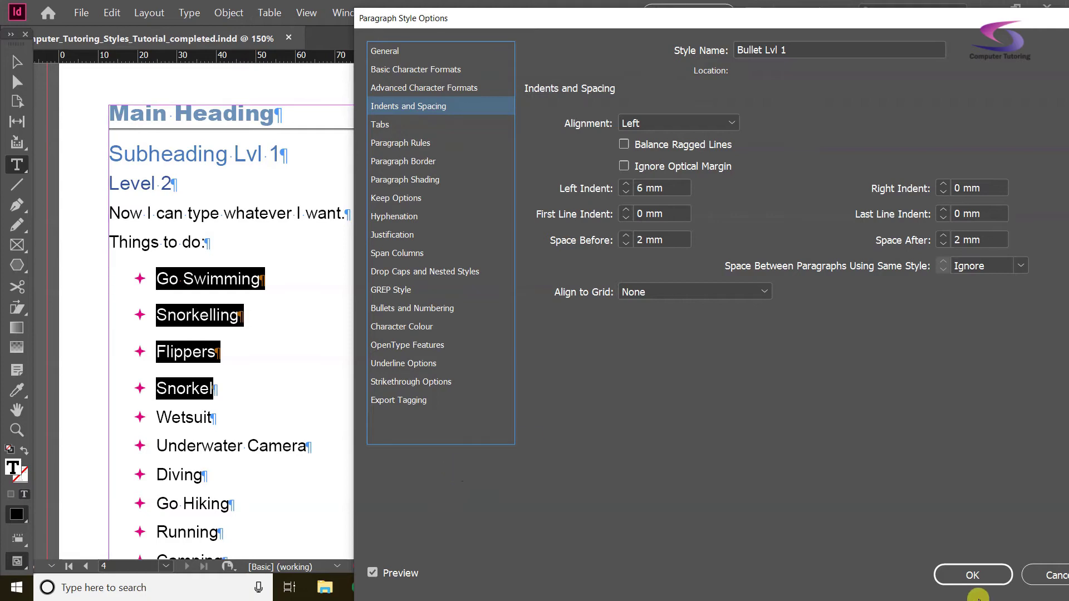
pyautogui.click(985, 575)
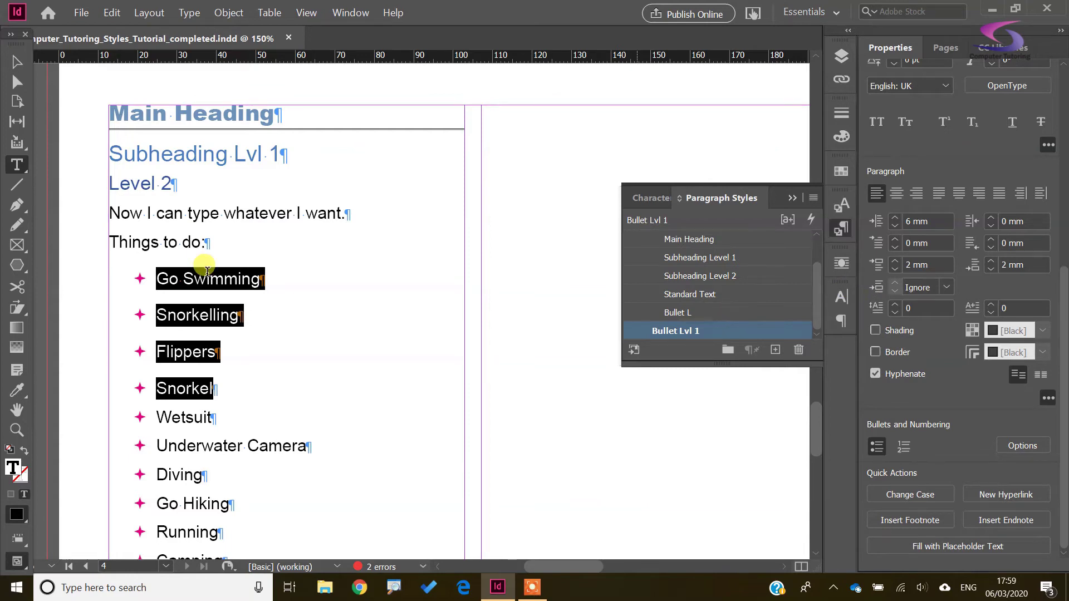
# - Apply Bullet Lvl 1 to the whole list from Go Swimming to Jet
pyautogui.click(16, 61)
pyautogui.click(54, 123)
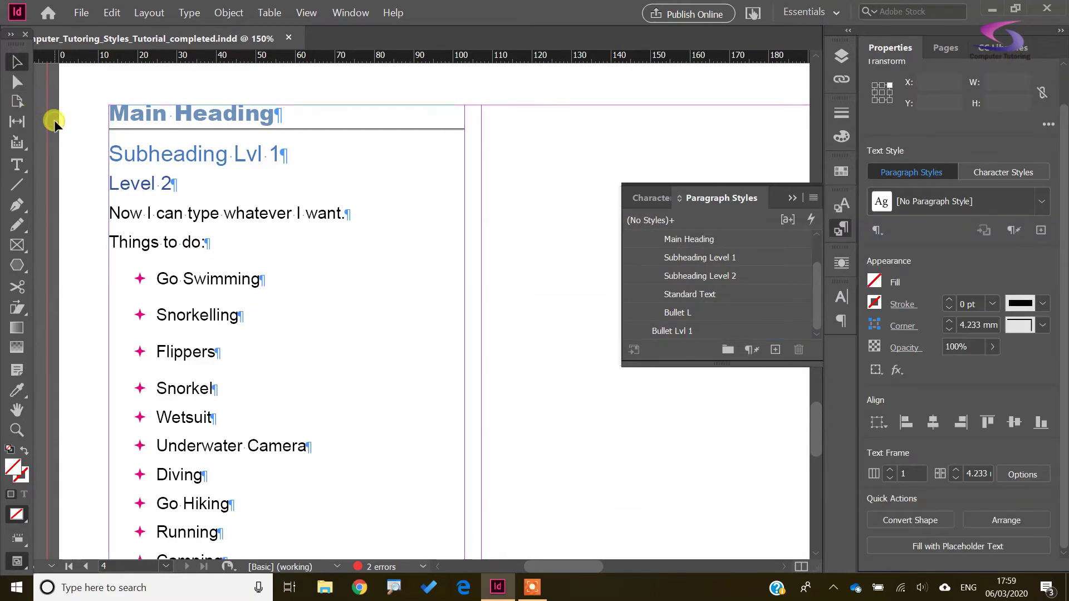
pyautogui.scroll(-2, 279, 354)
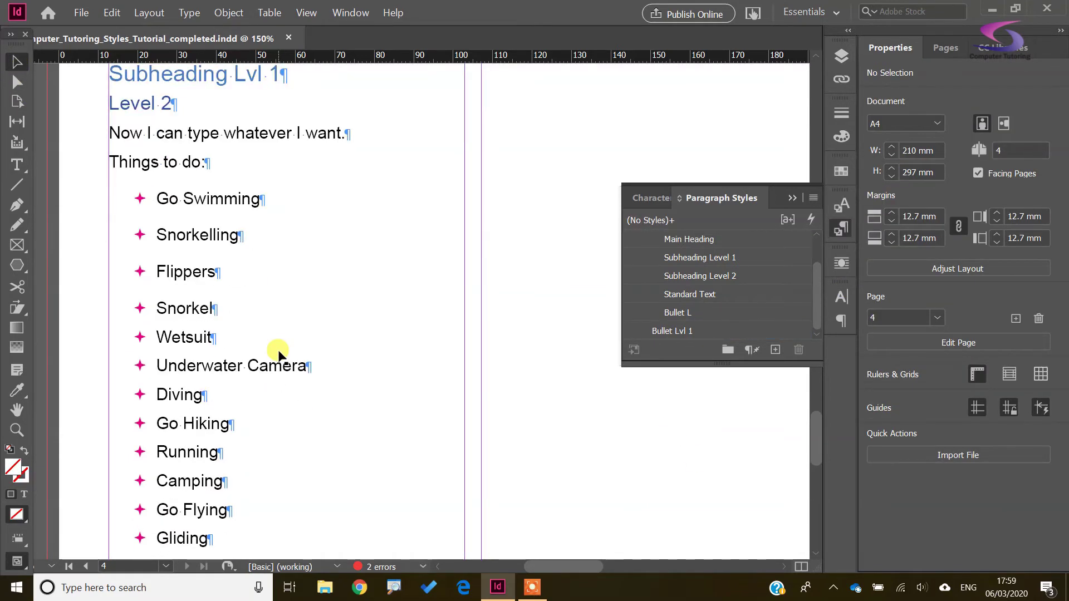
pyautogui.scroll(2, 278, 354)
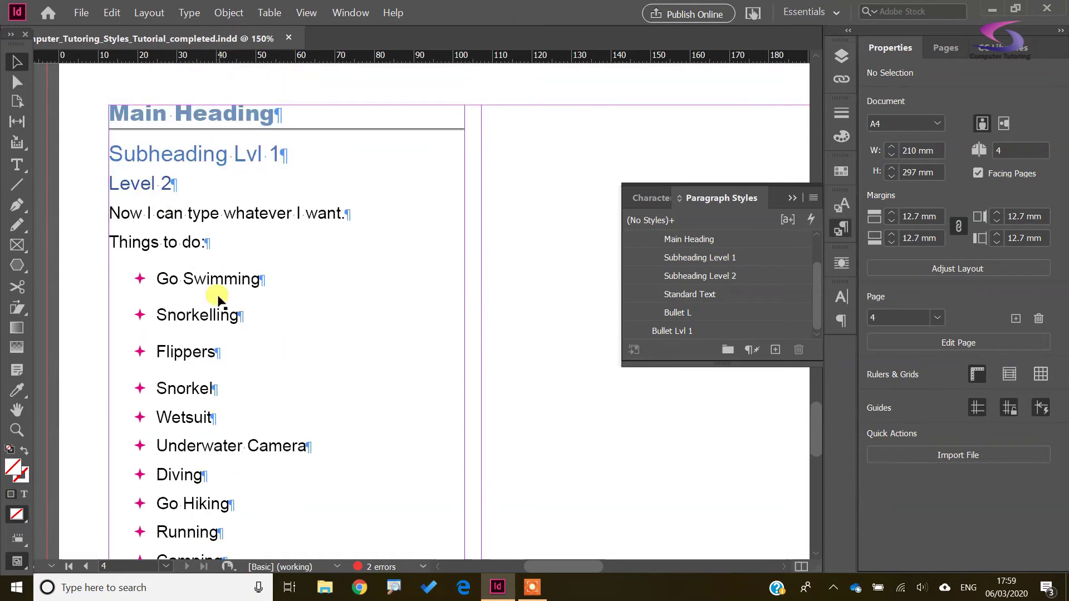
pyautogui.scroll(-8, 217, 299)
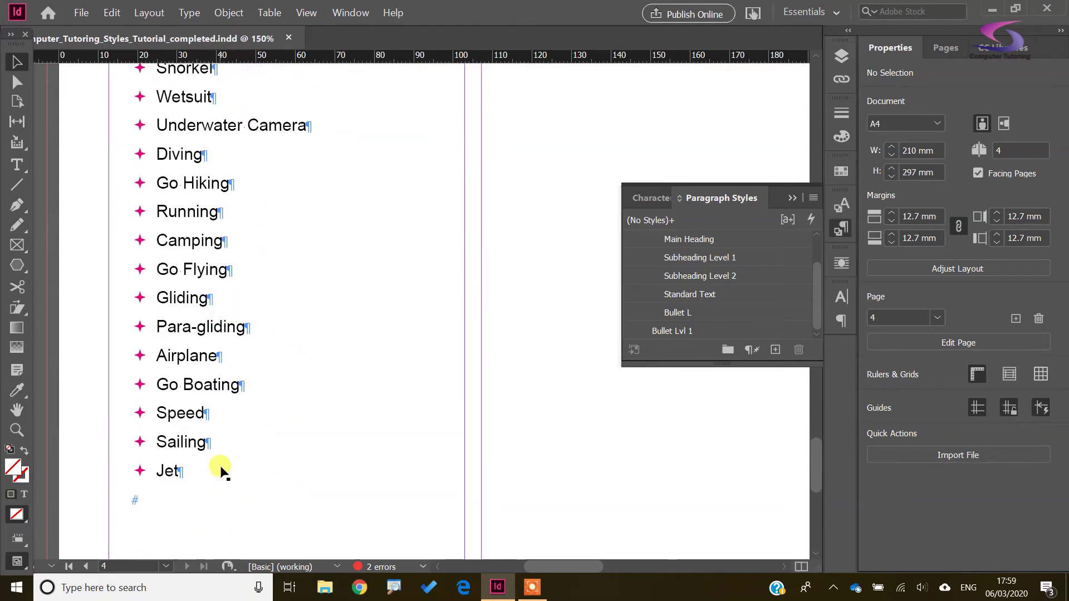
pyautogui.doubleClick(230, 470)
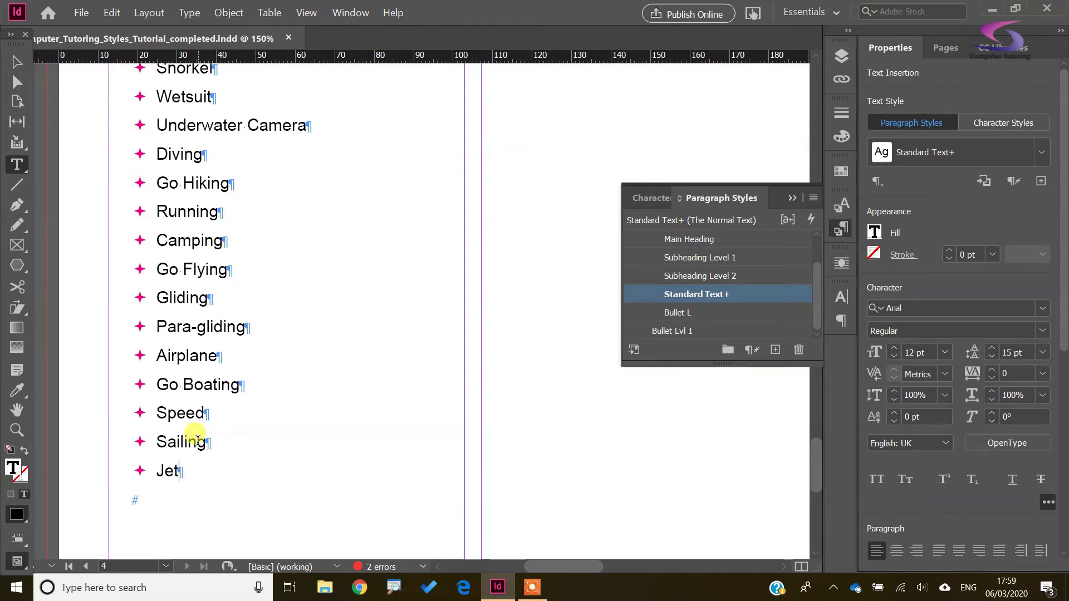
pyautogui.moveTo(193, 470); pyautogui.dragTo(118, 106)
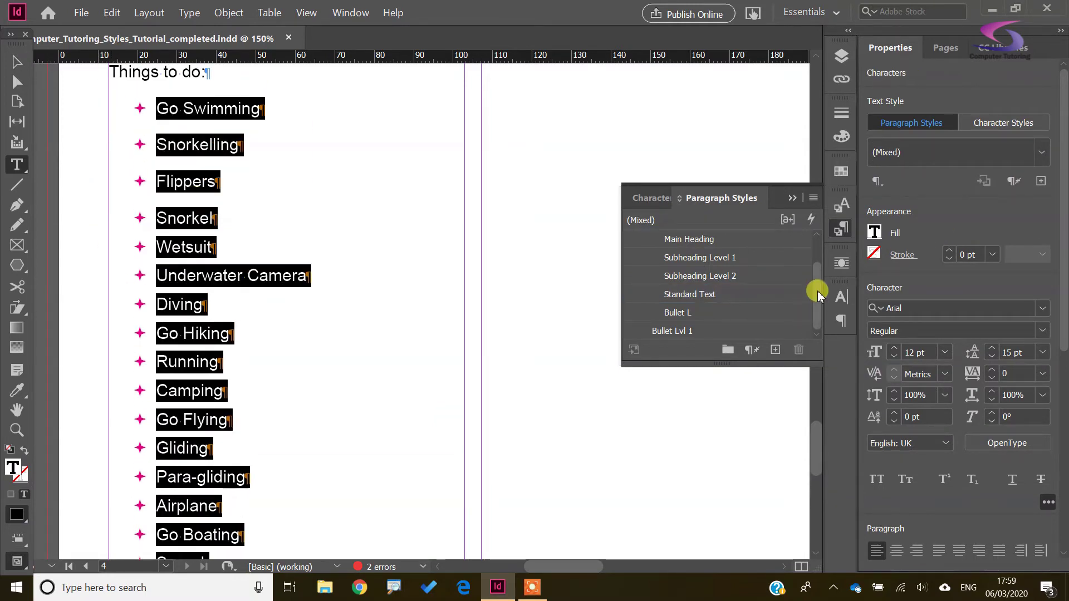
pyautogui.click(699, 332)
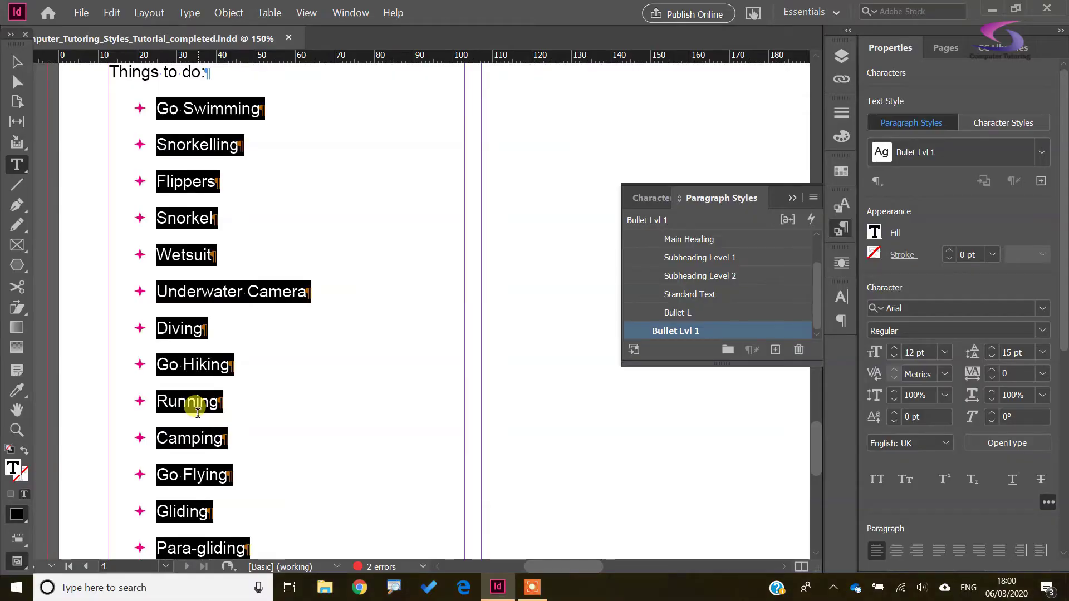
# - Delete the leftover Bullet L paragraph style
pyautogui.click(17, 62)
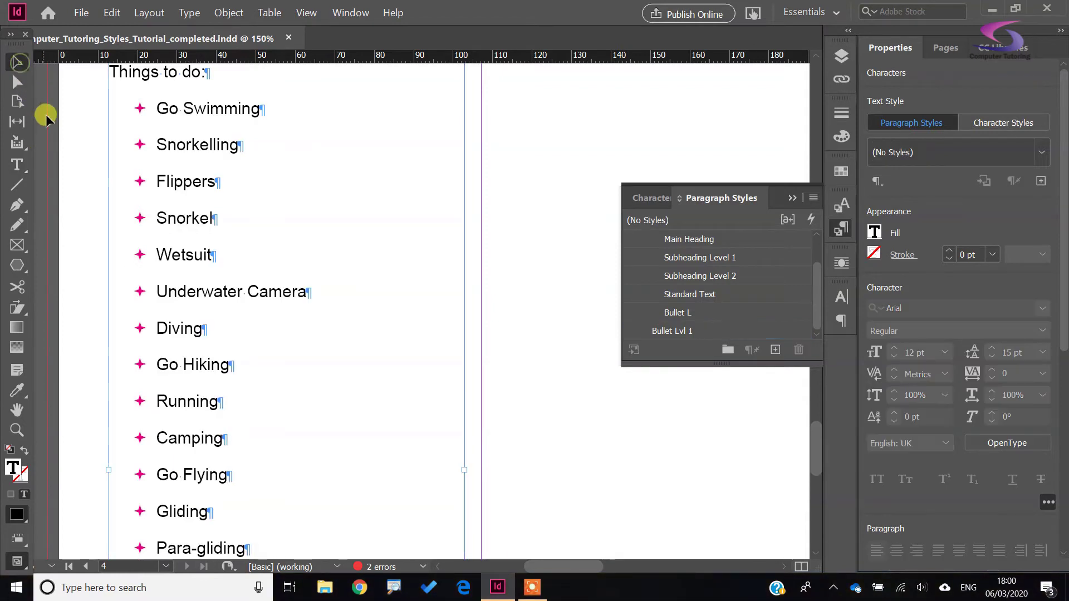
pyautogui.click(619, 383)
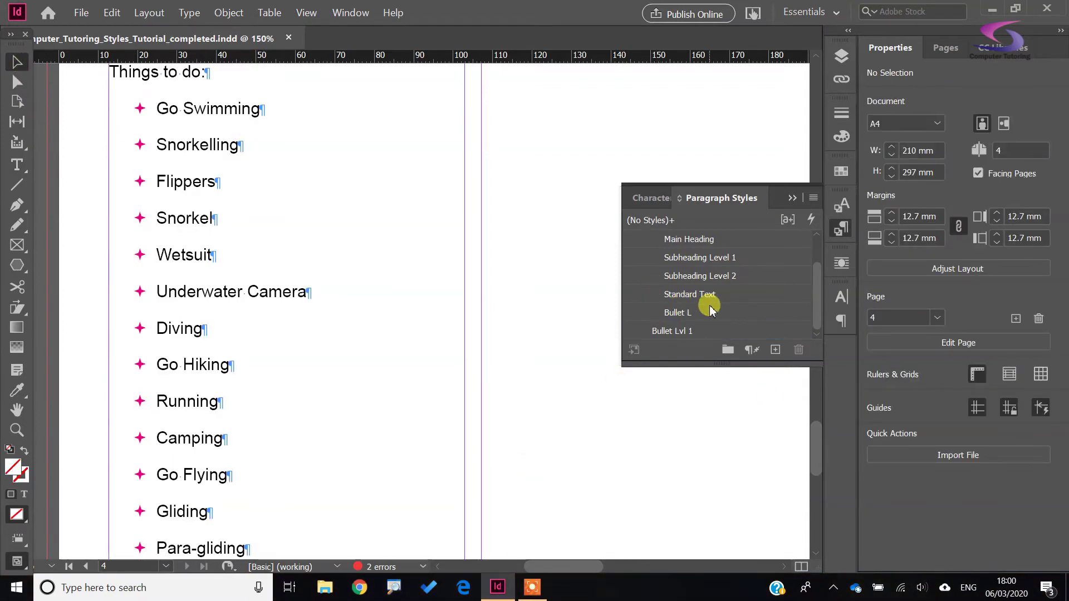
pyautogui.click(714, 313)
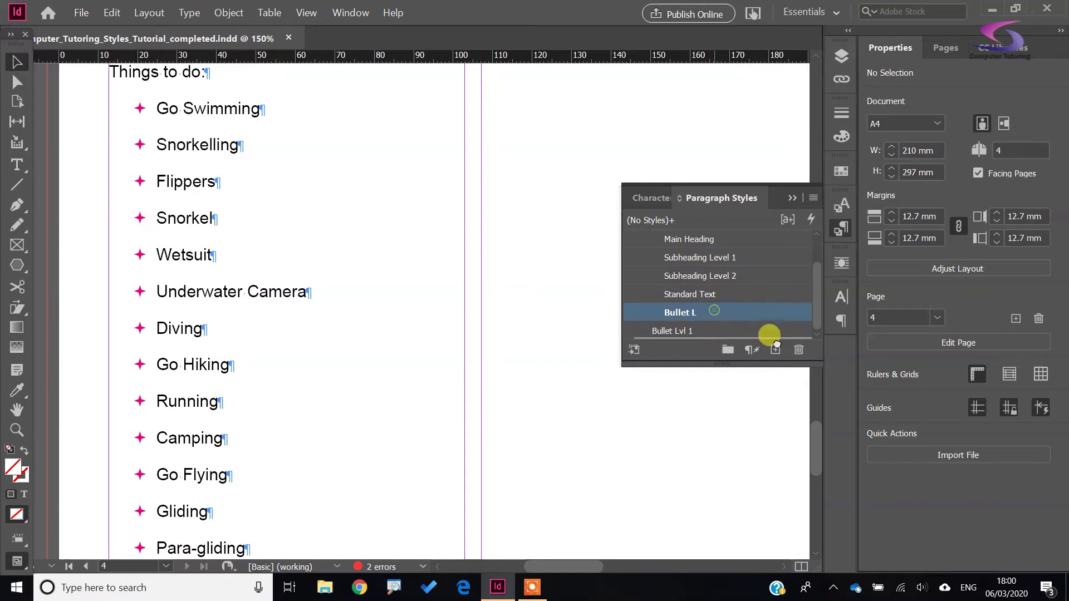
pyautogui.click(798, 349)
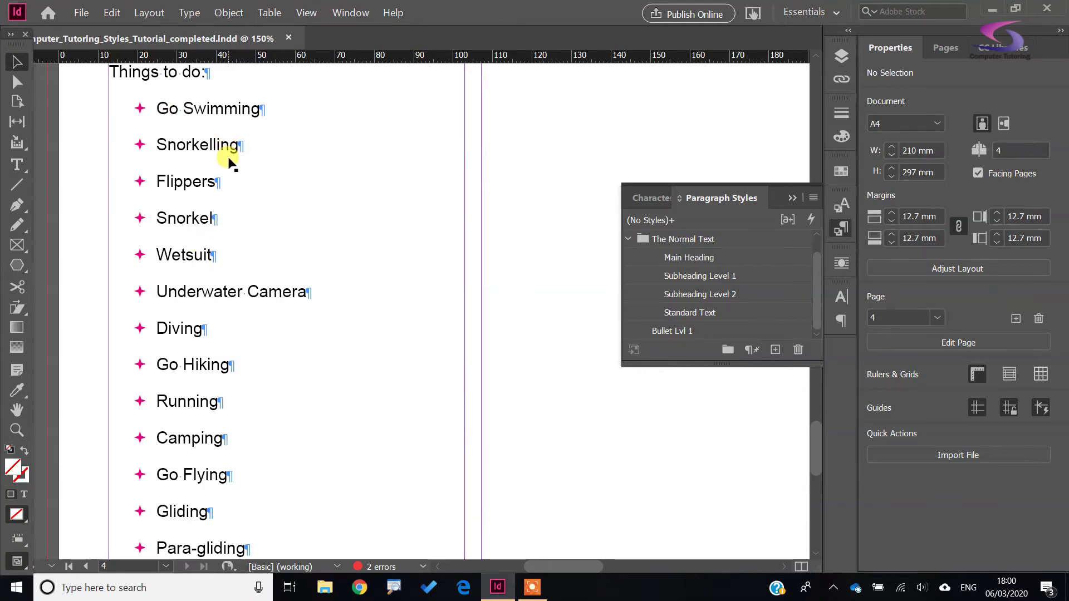
# - Select the list items from Flippers to Diving
pyautogui.click(150, 171)
pyautogui.doubleClick(230, 327)
pyautogui.moveTo(230, 327); pyautogui.dragTo(85, 181)
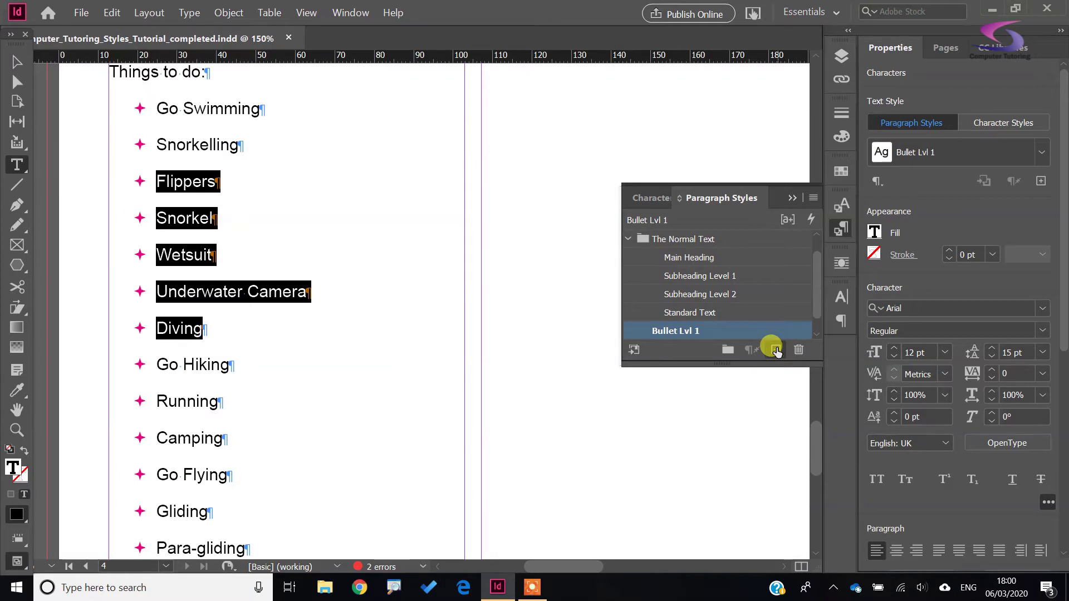
pyautogui.scroll(-1, 819, 284)
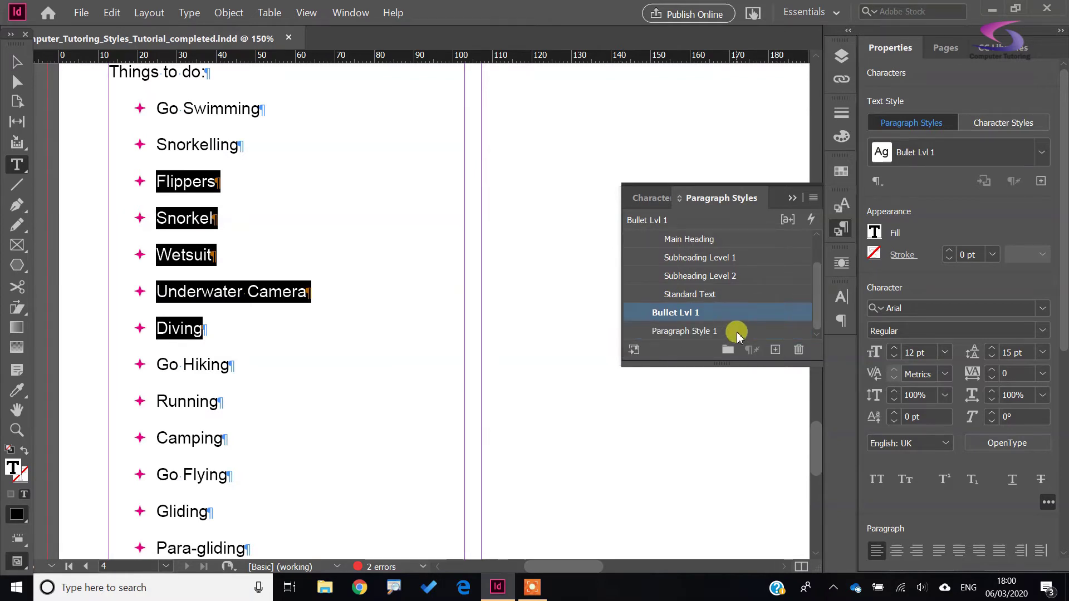
# - Rename Paragraph Style 1 to Bullet Lvl 2, based on Bullet Lvl 1, and show its bullet settings
pyautogui.doubleClick(738, 333)
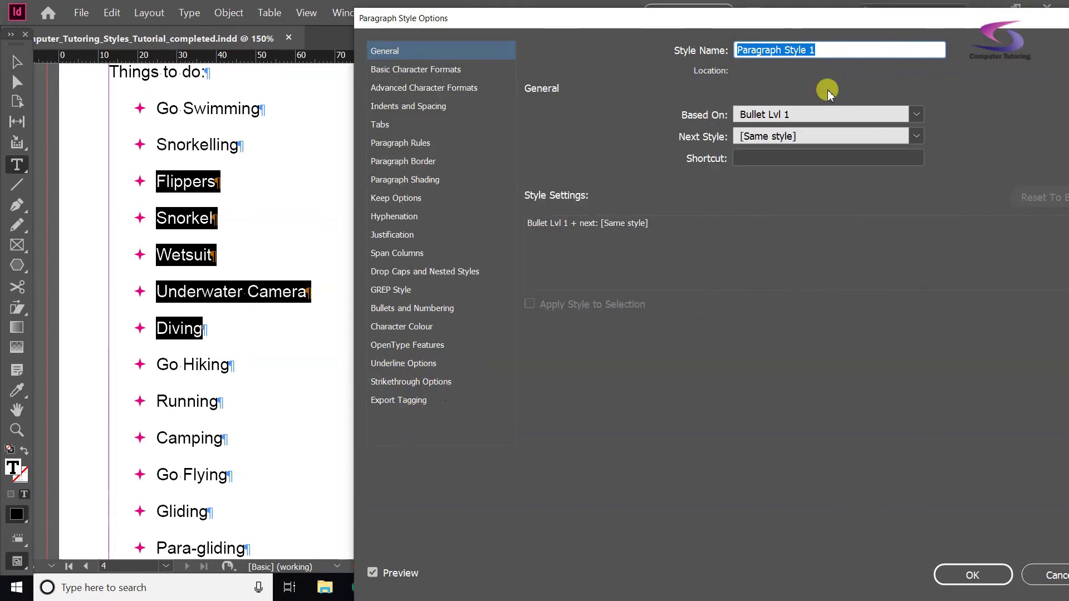
pyautogui.write('Bullet Lvl 2')
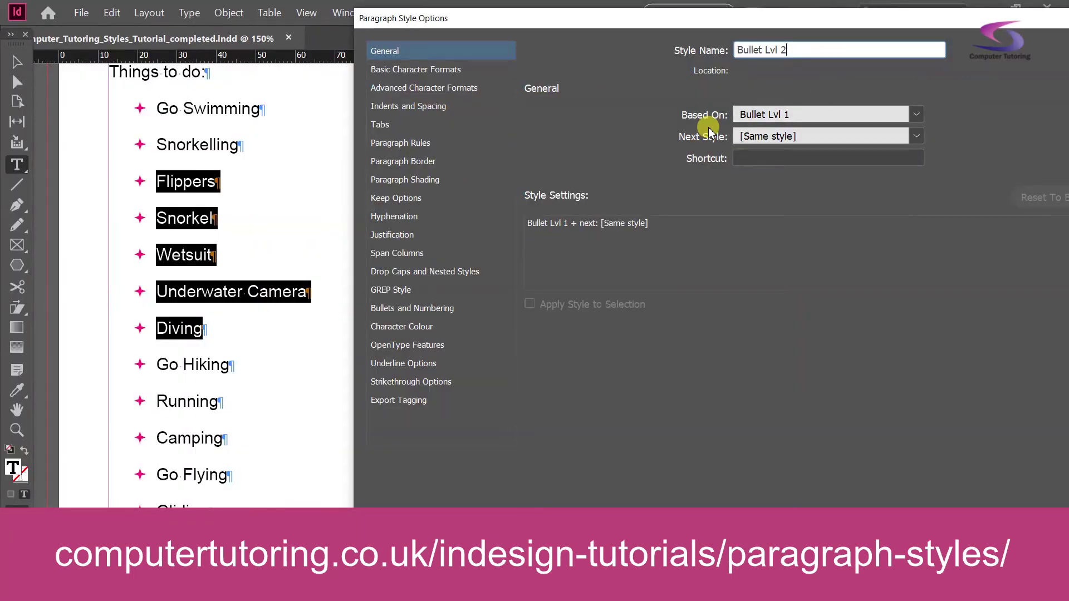
pyautogui.click(916, 114)
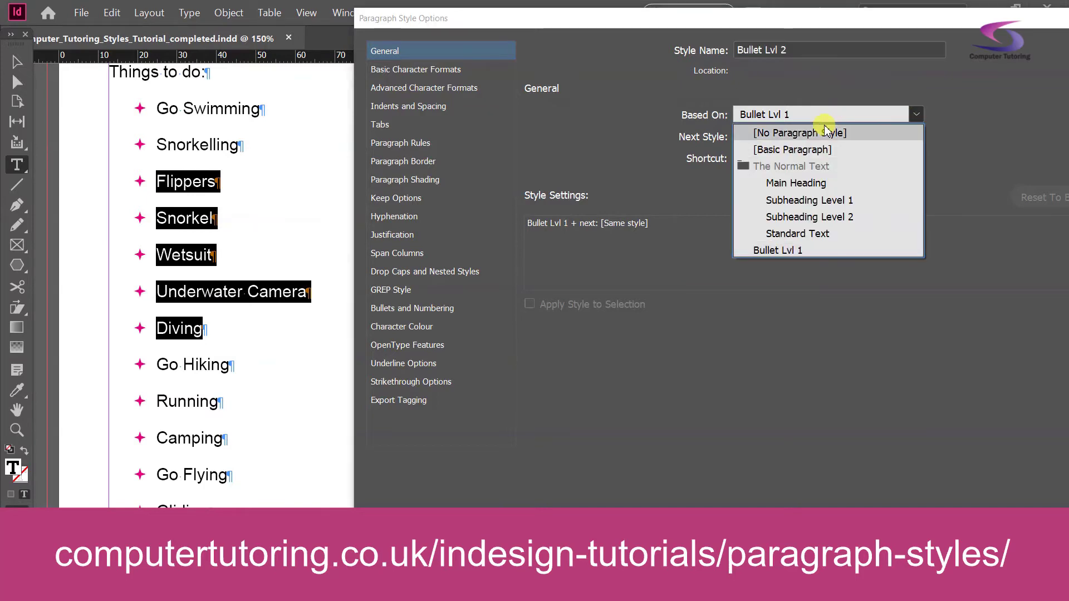
pyautogui.click(962, 98)
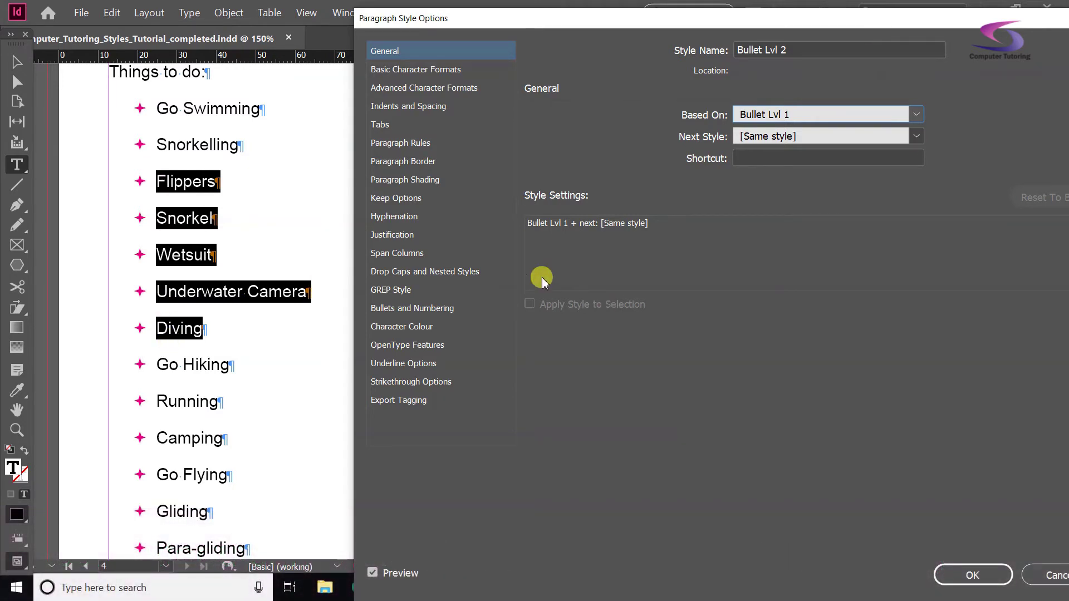
pyautogui.click(398, 311)
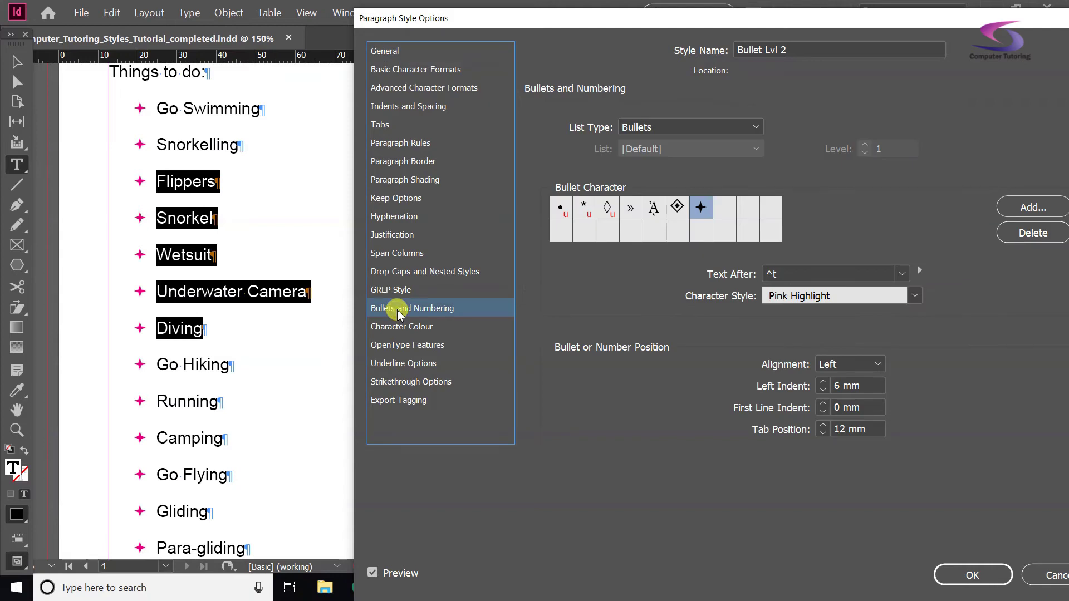
# - Use the round • bullet with a 17 mm left indent, 22 mm tab and no character style
pyautogui.click(561, 209)
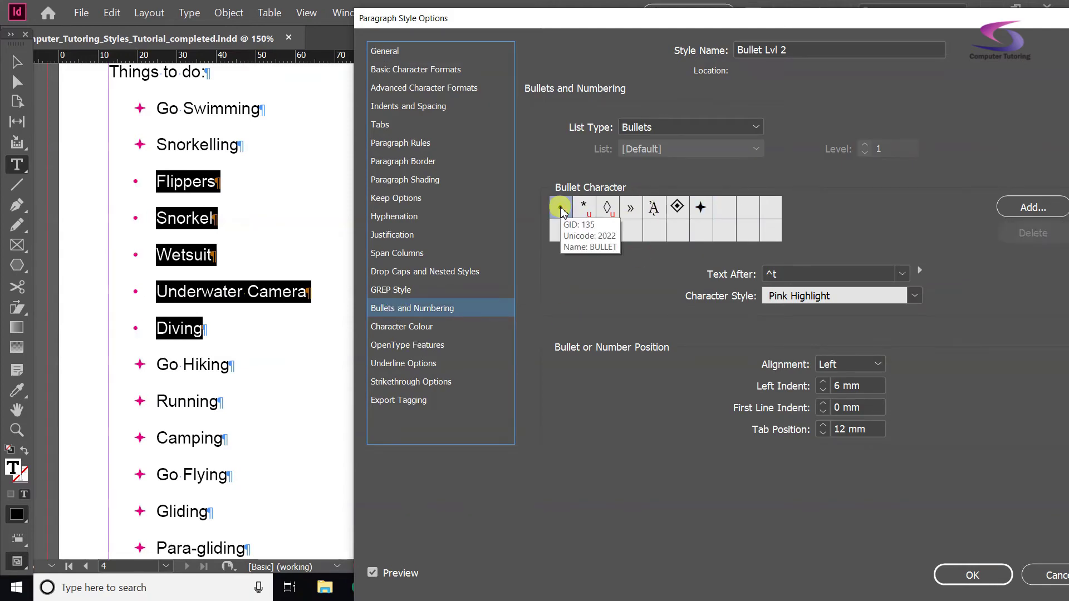
pyautogui.click(824, 383)
pyautogui.click(824, 383)
pyautogui.click(823, 383)
pyautogui.click(823, 383)
pyautogui.click(824, 383)
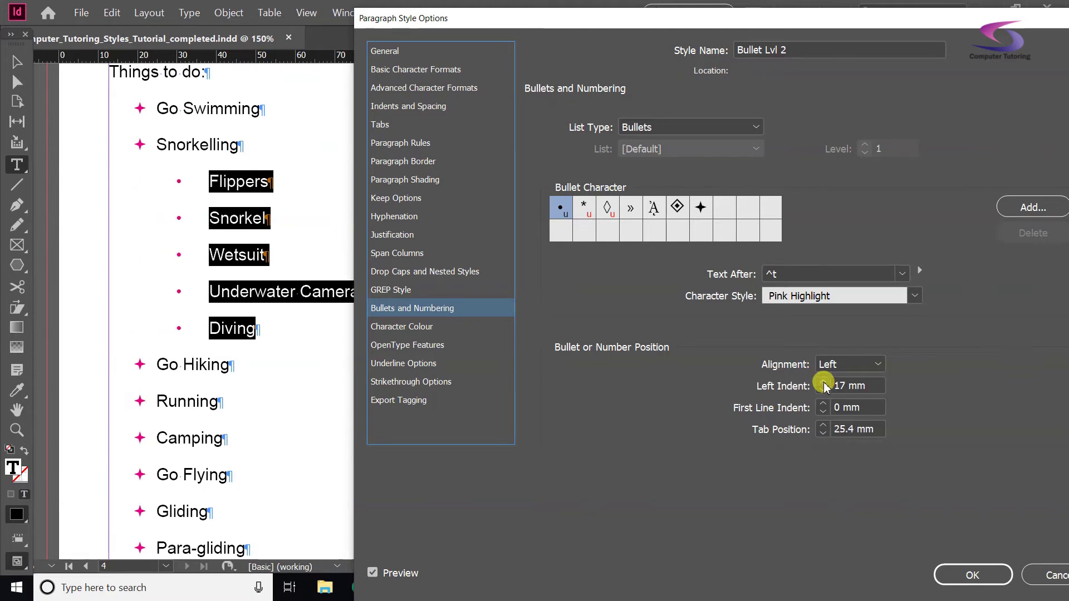
pyautogui.click(823, 434)
pyautogui.click(822, 435)
pyautogui.click(823, 435)
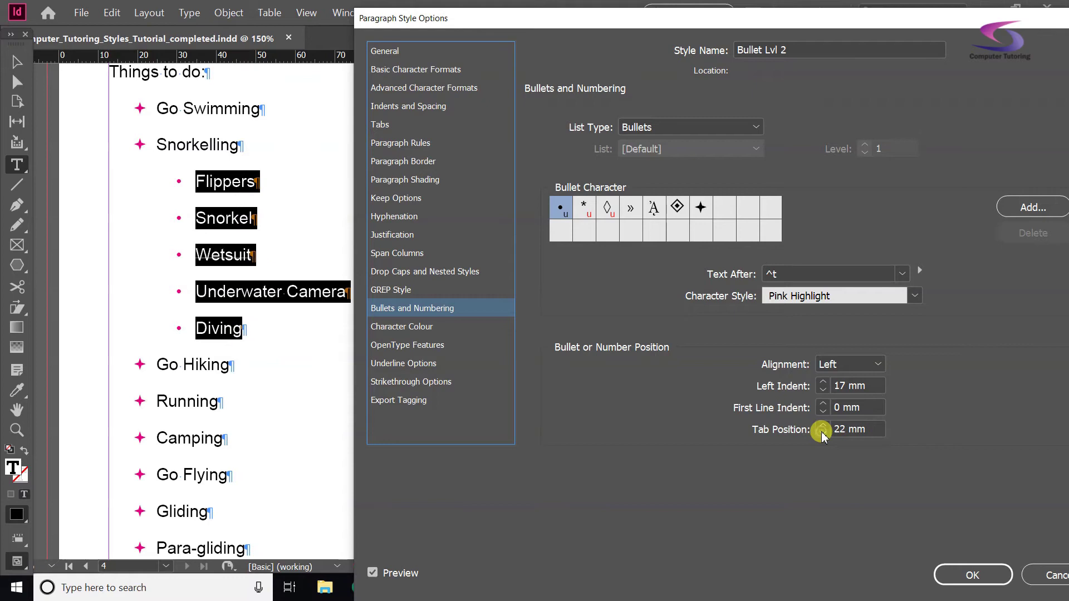
pyautogui.click(915, 296)
pyautogui.click(832, 314)
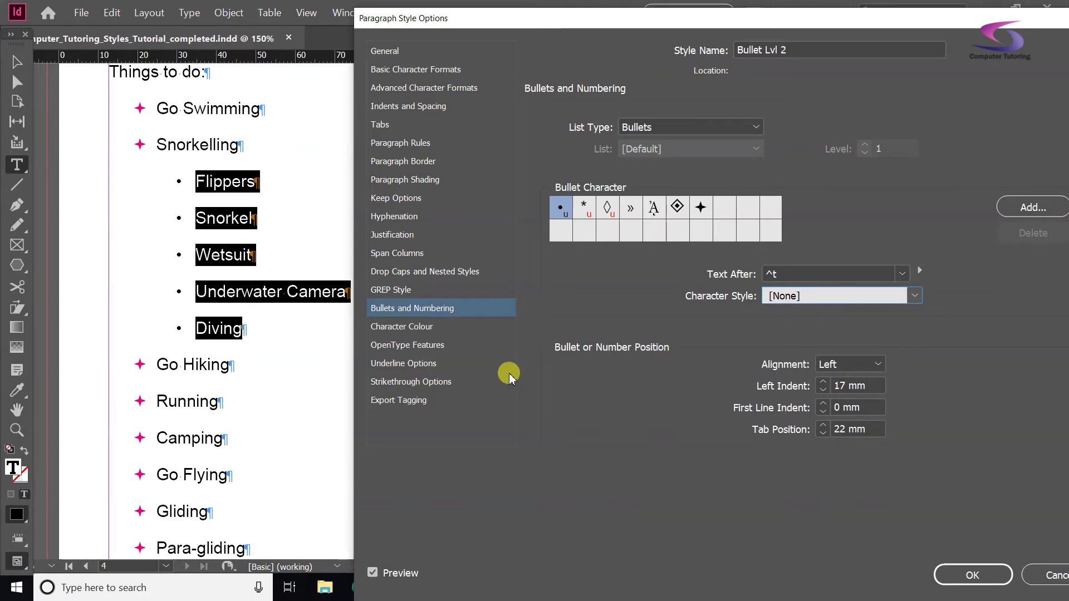
# - Set Space Before to 0 and Space After to 1 mm, then save Bullet Lvl 2
pyautogui.click(397, 107)
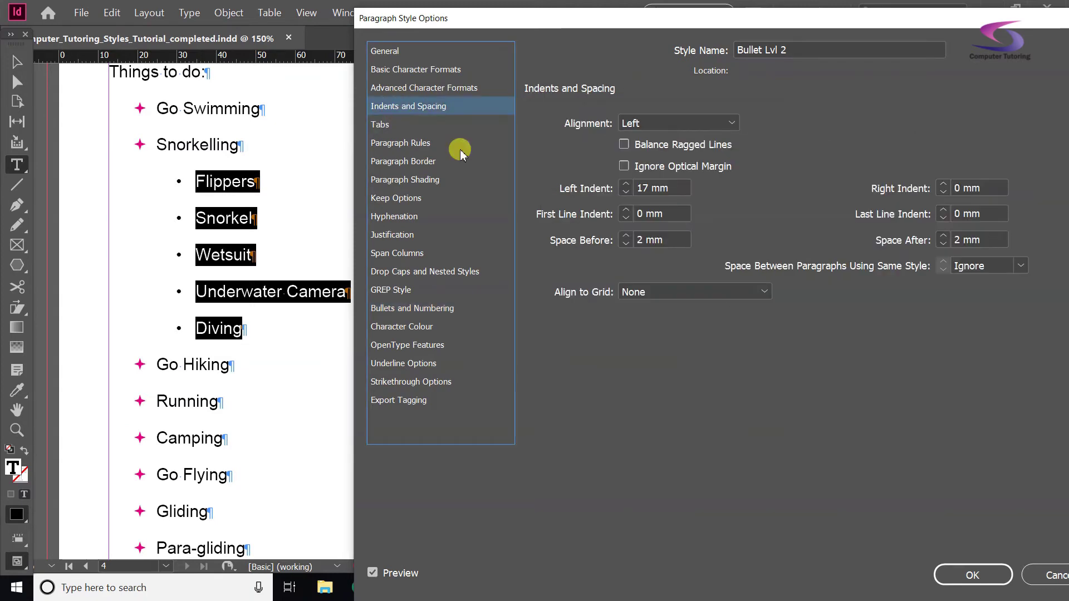
pyautogui.click(625, 245)
pyautogui.click(625, 245)
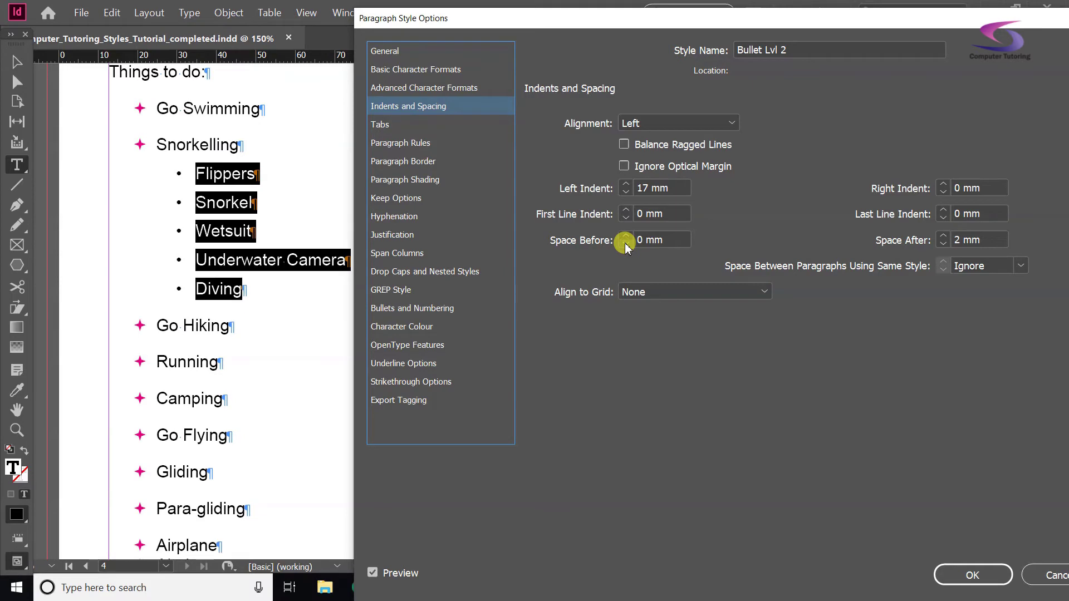
pyautogui.click(943, 245)
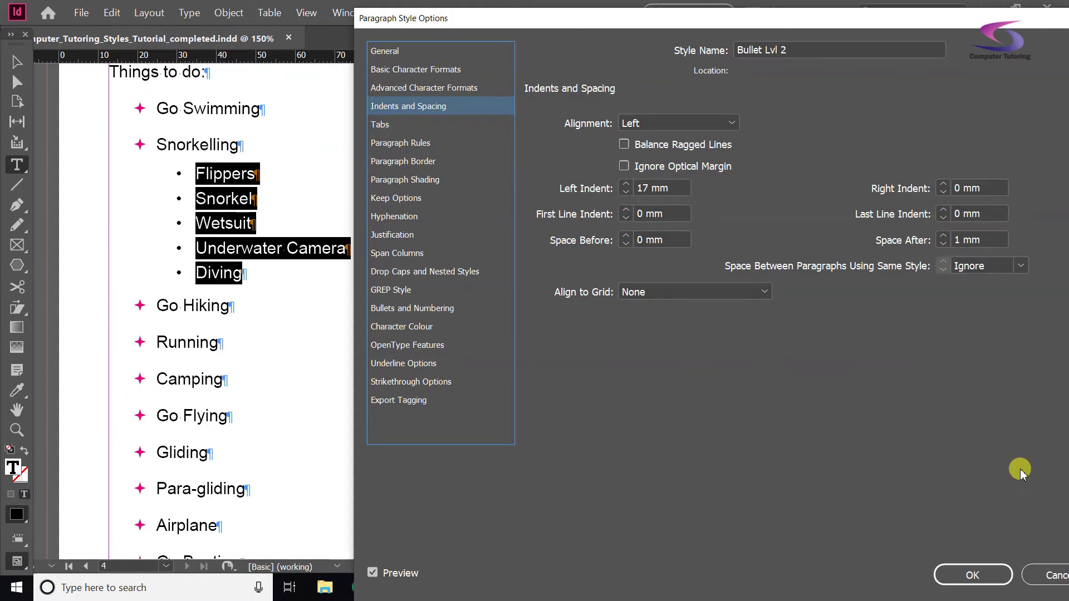
pyautogui.click(979, 578)
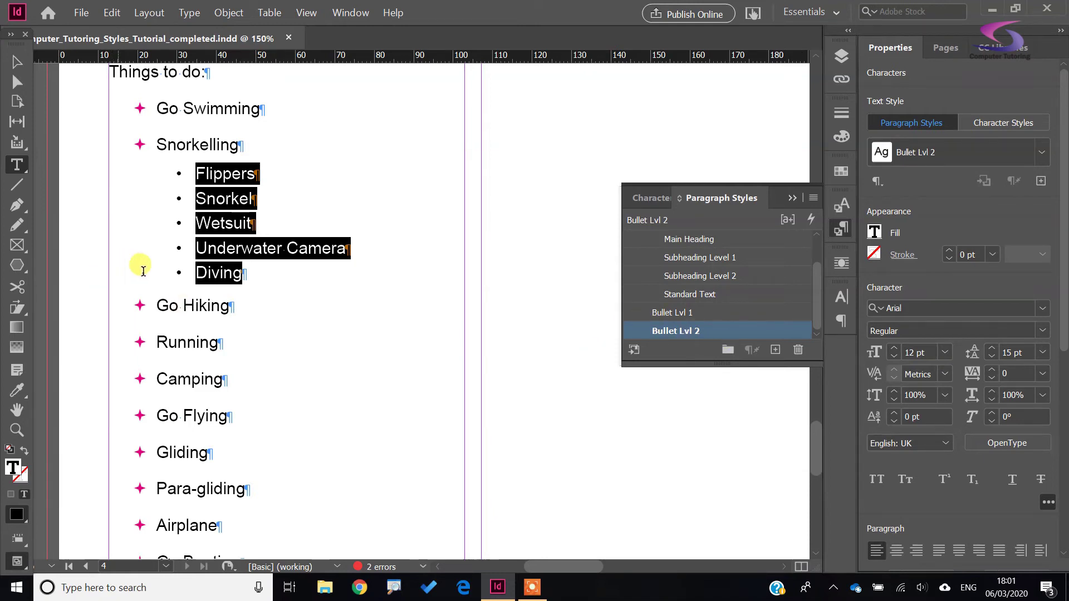
# - Apply Bullet Lvl 2 to Running, Camping, Gliding, Para-gliding and Airplane from the Paragraph Styles panel
pyautogui.scroll(-3, 412, 387)
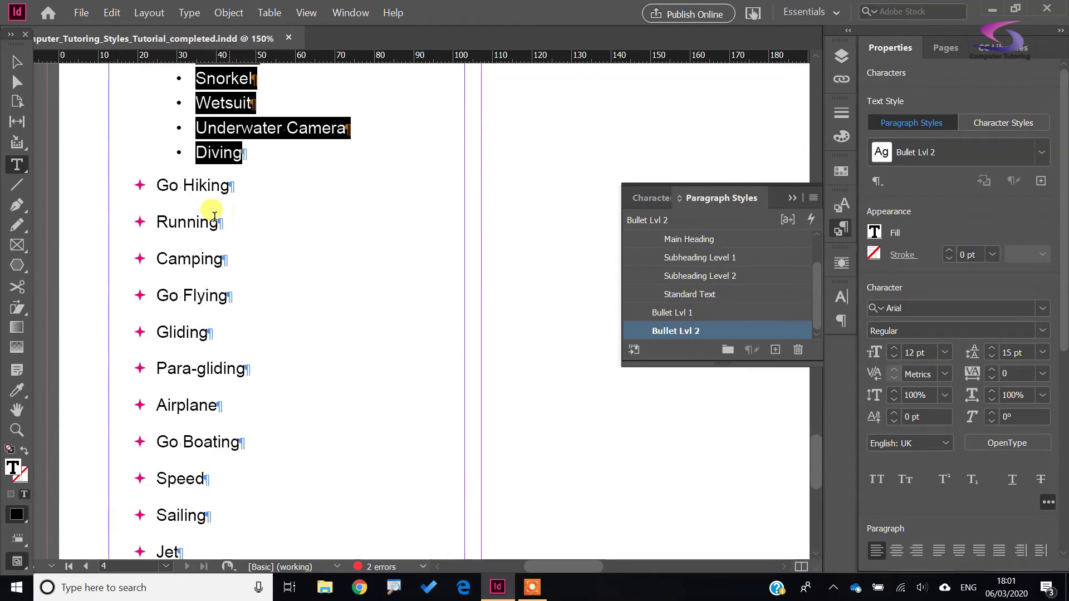
pyautogui.moveTo(223, 259); pyautogui.dragTo(136, 222)
pyautogui.click(745, 331)
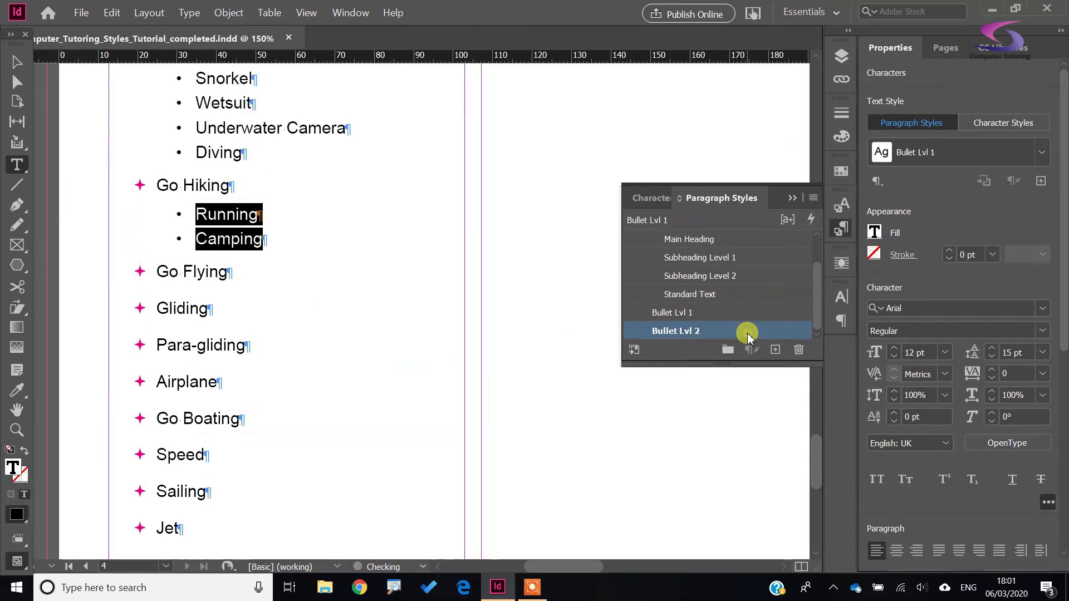
pyautogui.scroll(-1, 285, 402)
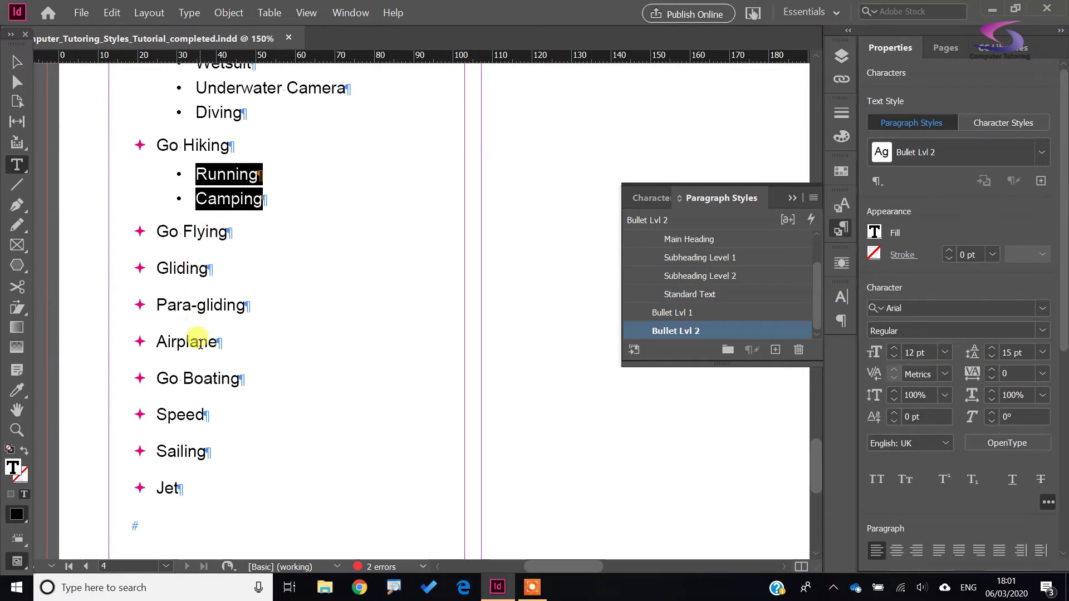
pyautogui.moveTo(239, 339); pyautogui.dragTo(149, 271)
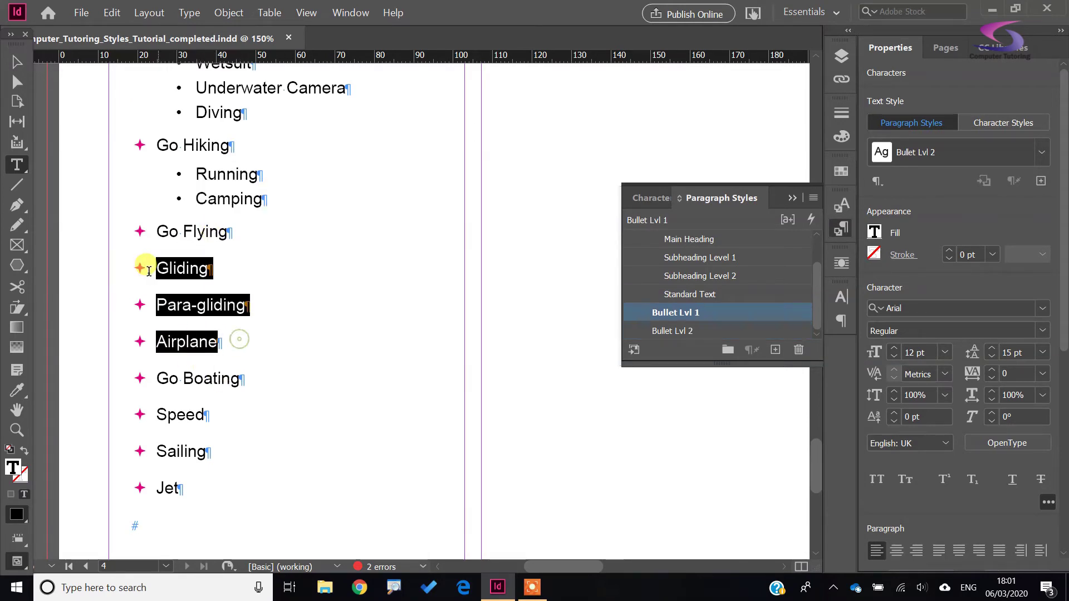
pyautogui.click(763, 330)
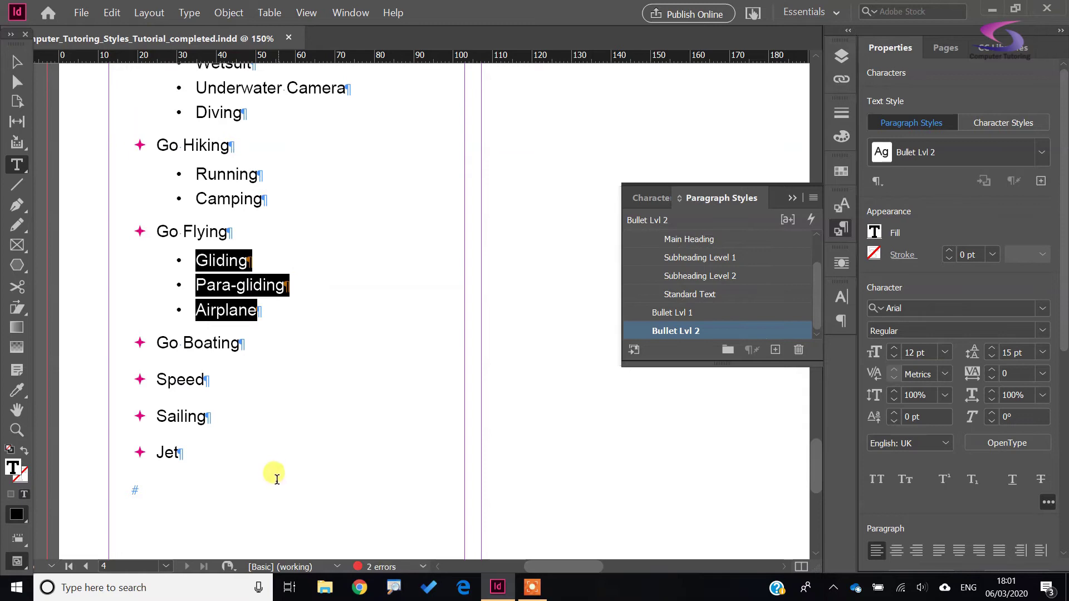
# - Apply Bullet Lvl 2 to Speed, Sailing and Jet through a Quick Apply search for 'bull'
pyautogui.moveTo(213, 449); pyautogui.dragTo(126, 382)
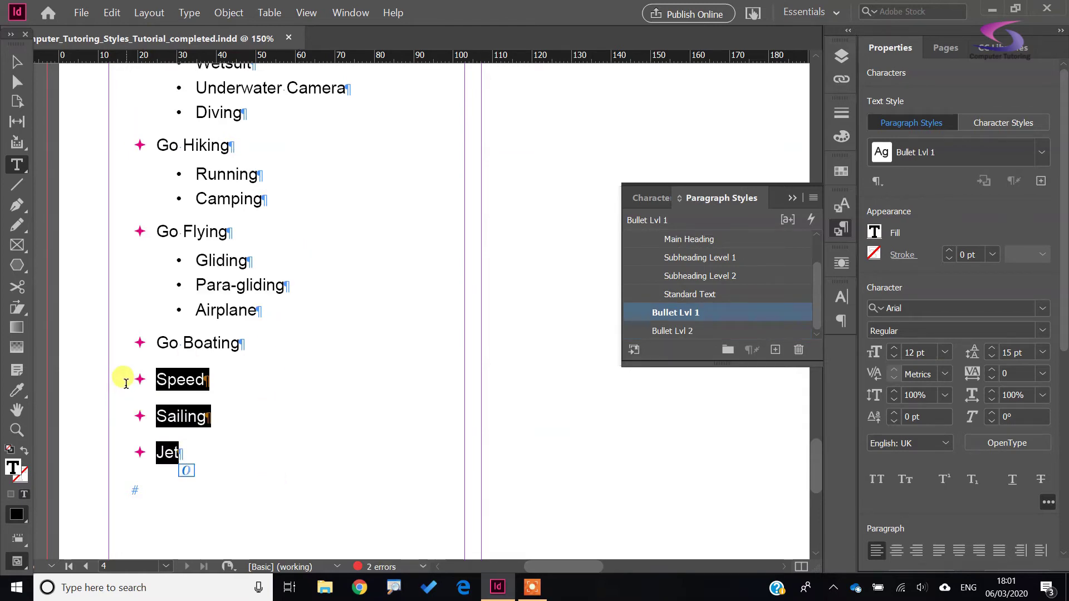
pyautogui.hotkey('ctrl', 'Return')
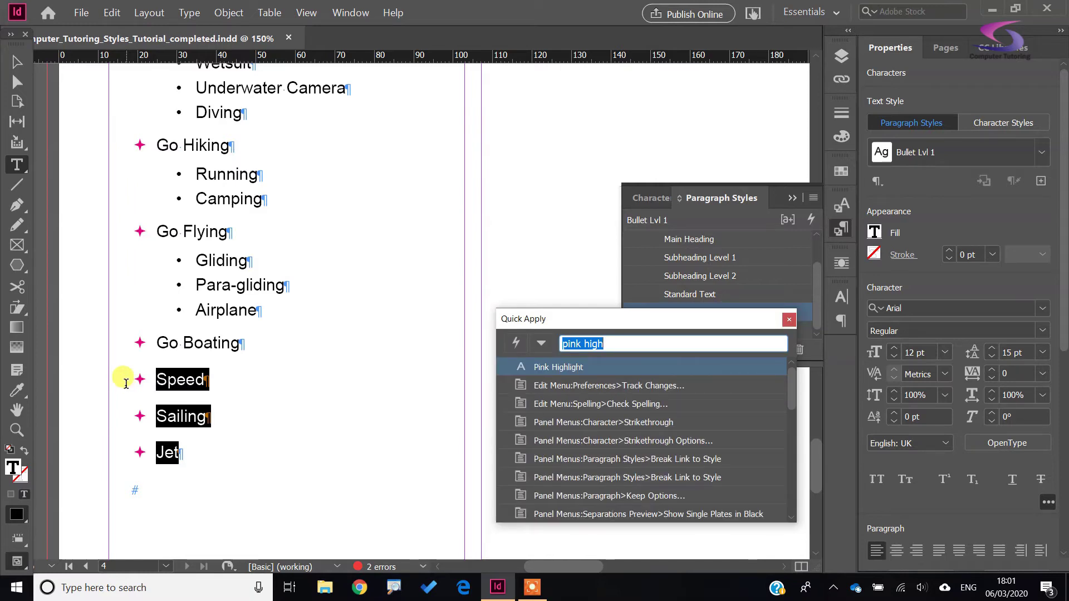
pyautogui.write('bull')
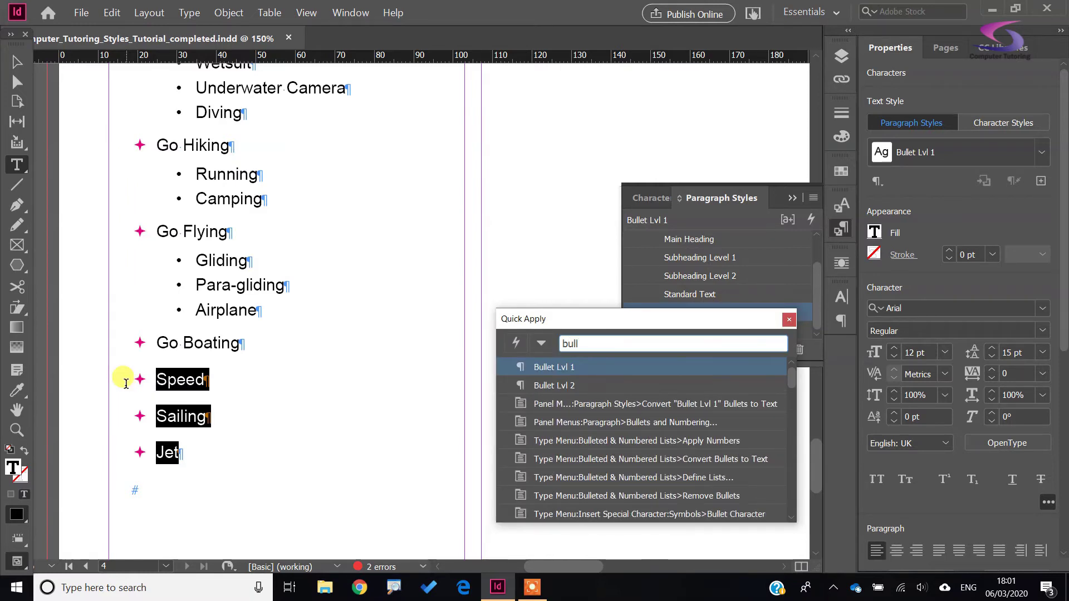
pyautogui.press('Down')
pyautogui.press('Return')
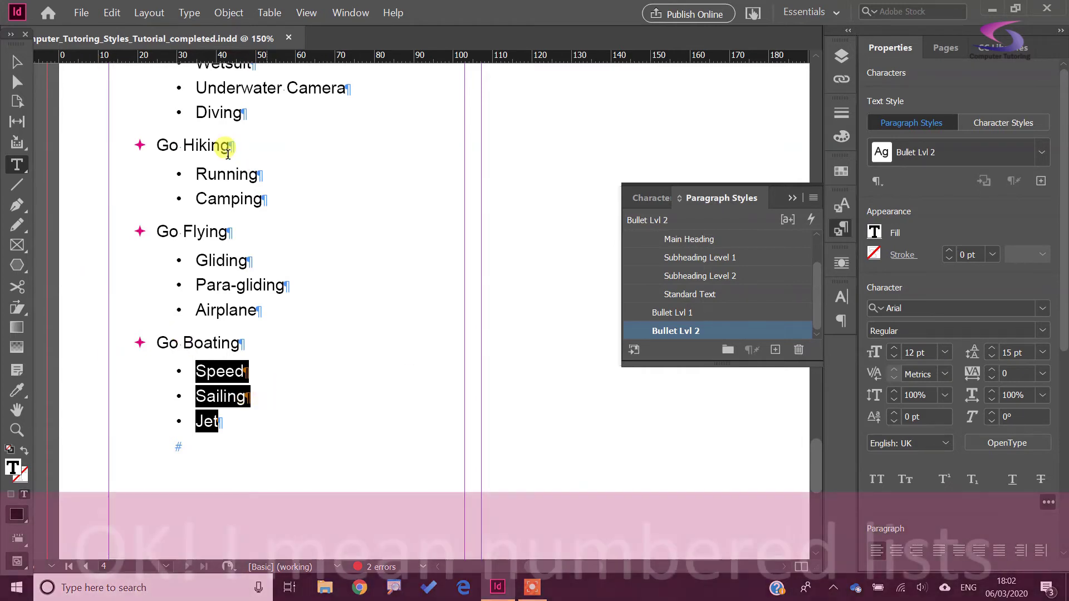
pyautogui.click(285, 418)
# - Select the entire Things to do list and apply the Standard Text paragraph style
pyautogui.hotkey('shift', 'Right')
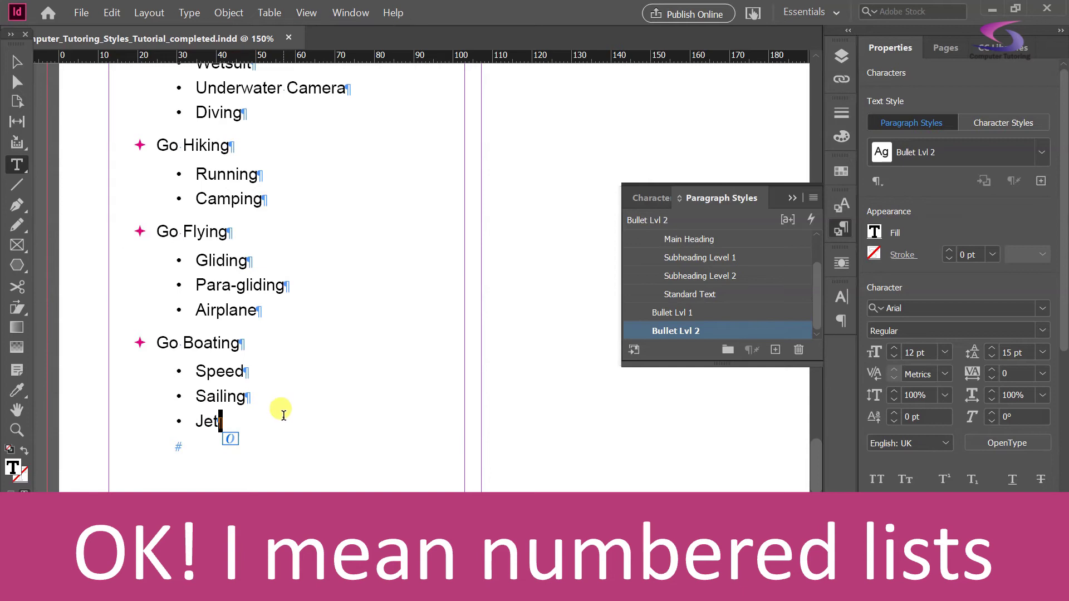
pyautogui.moveTo(283, 414); pyautogui.dragTo(61, 189)
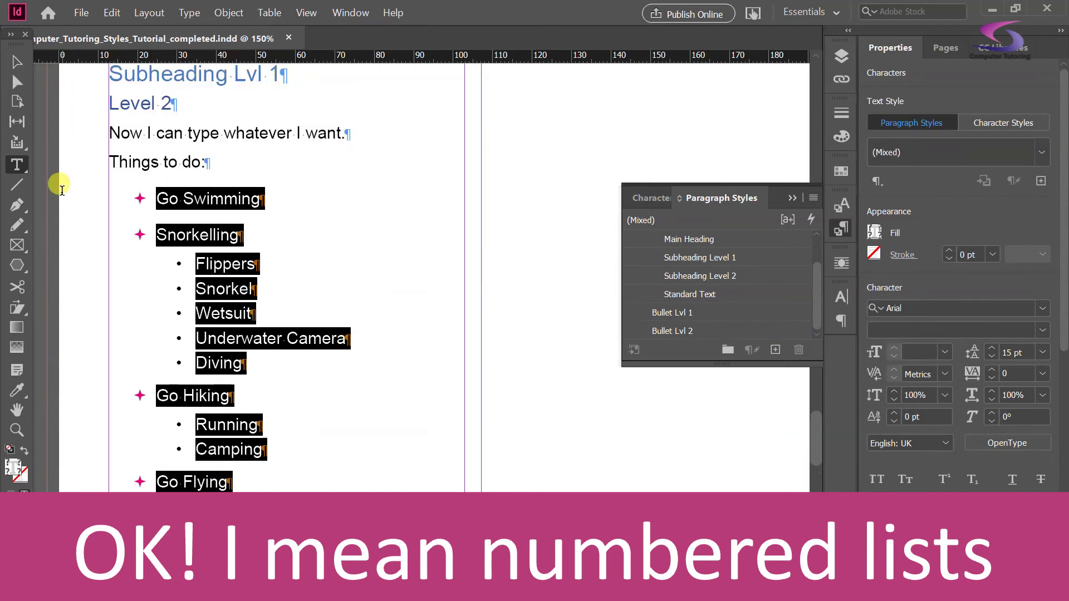
pyautogui.click(761, 294)
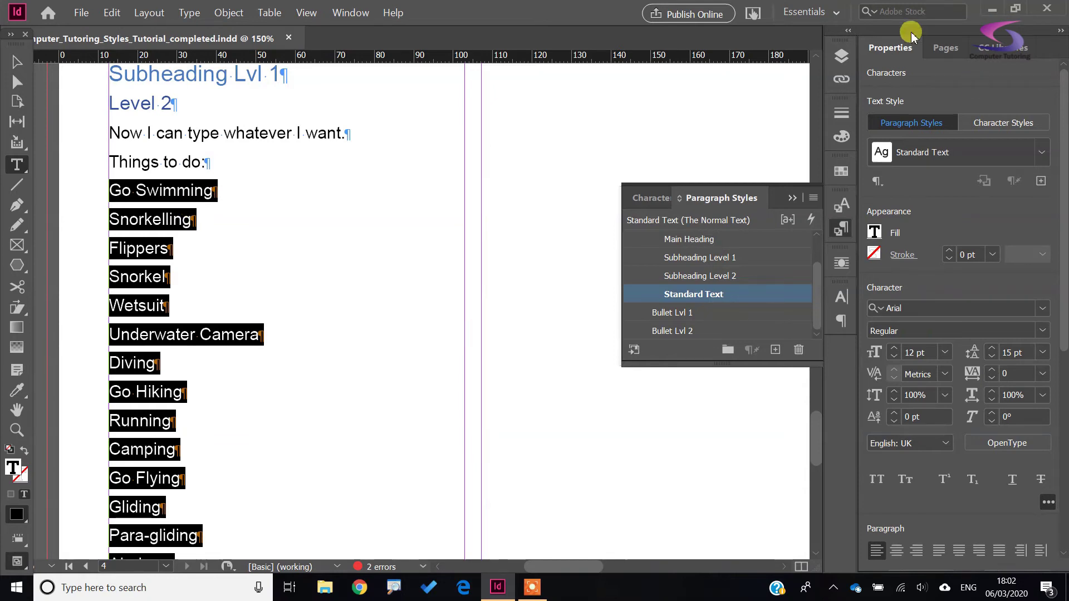
pyautogui.click(841, 319)
pyautogui.click(814, 290)
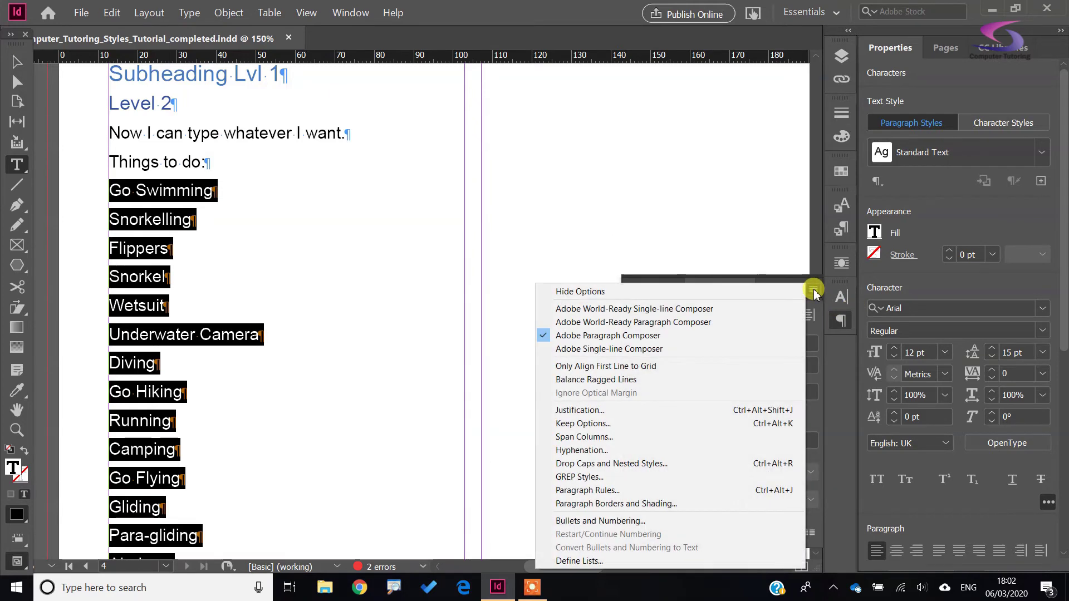
# - In Bullets and Numbering, switch the list type to Numbers with right-aligned numbers
pyautogui.click(610, 522)
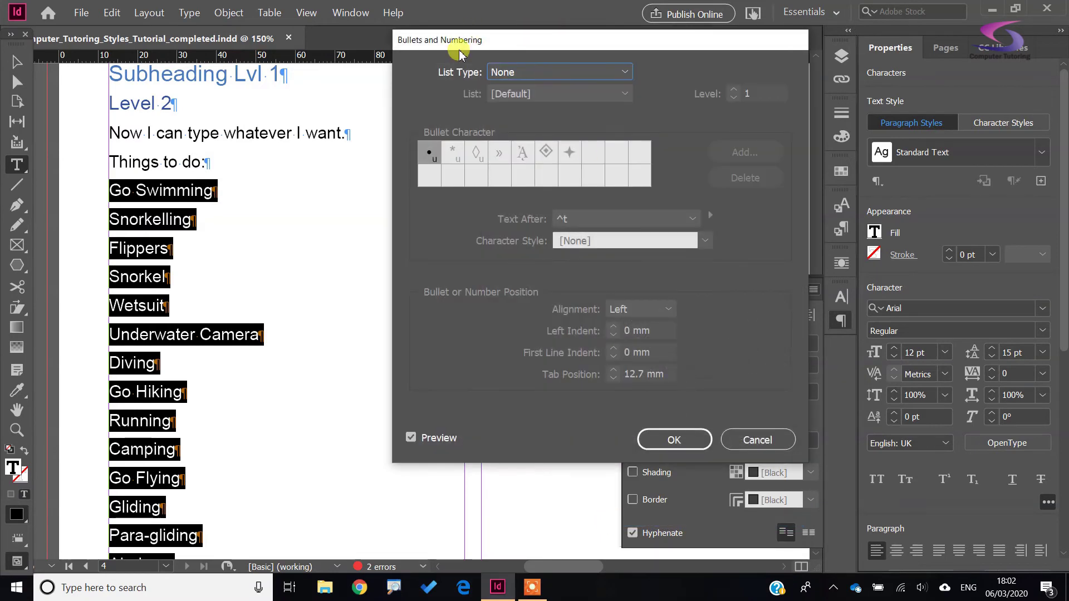
pyautogui.click(624, 72)
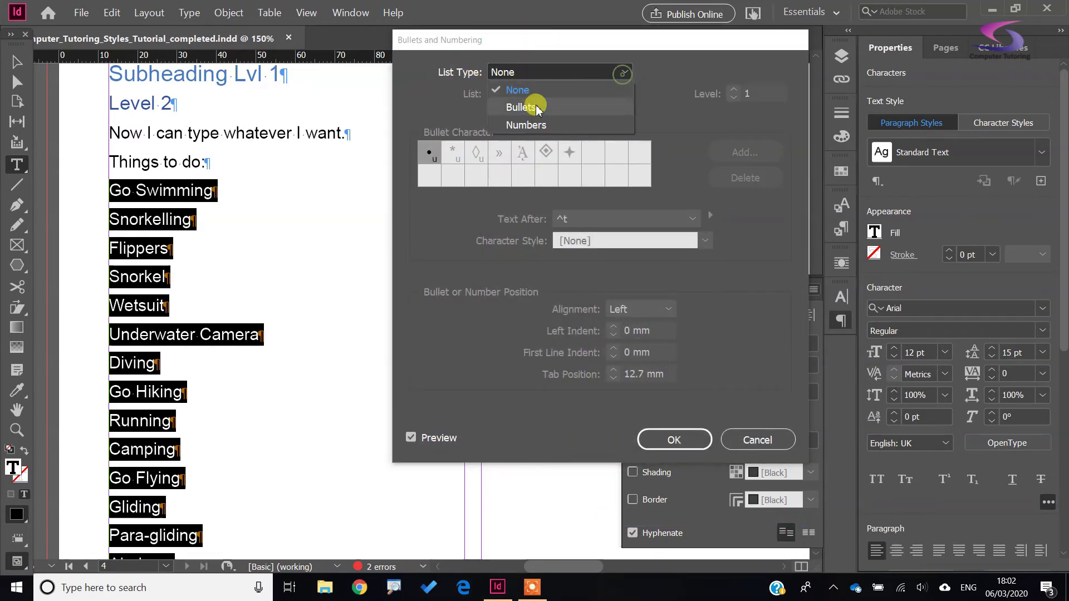
pyautogui.click(529, 126)
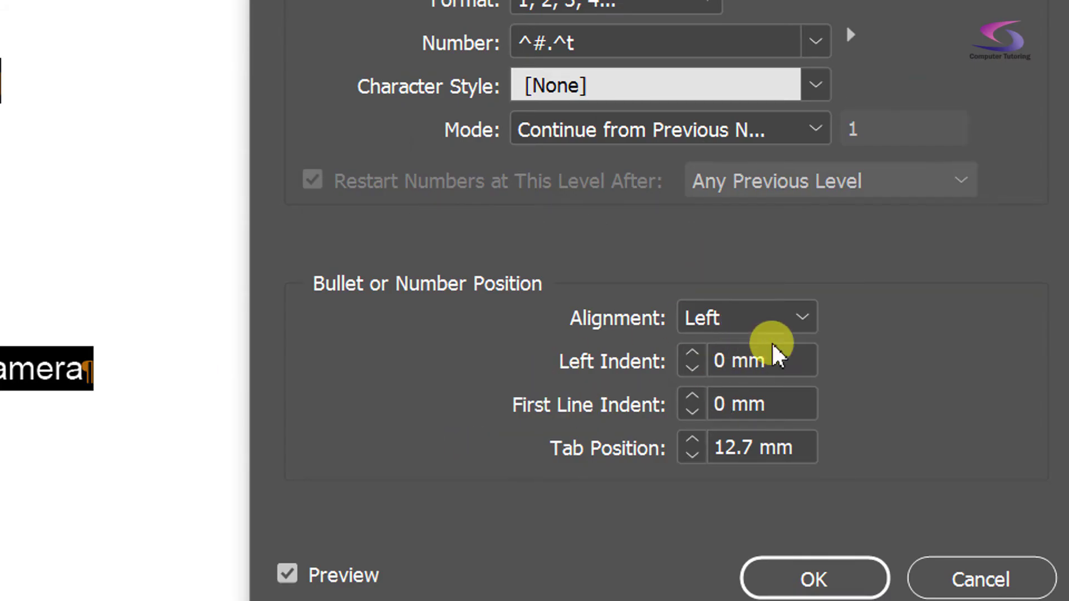
pyautogui.click(797, 318)
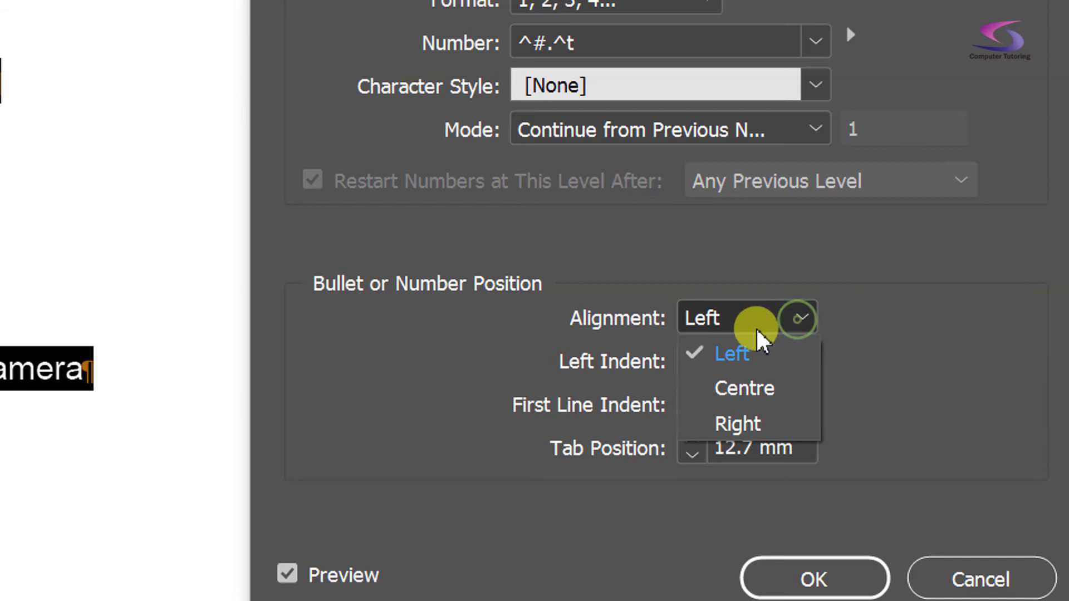
pyautogui.click(770, 420)
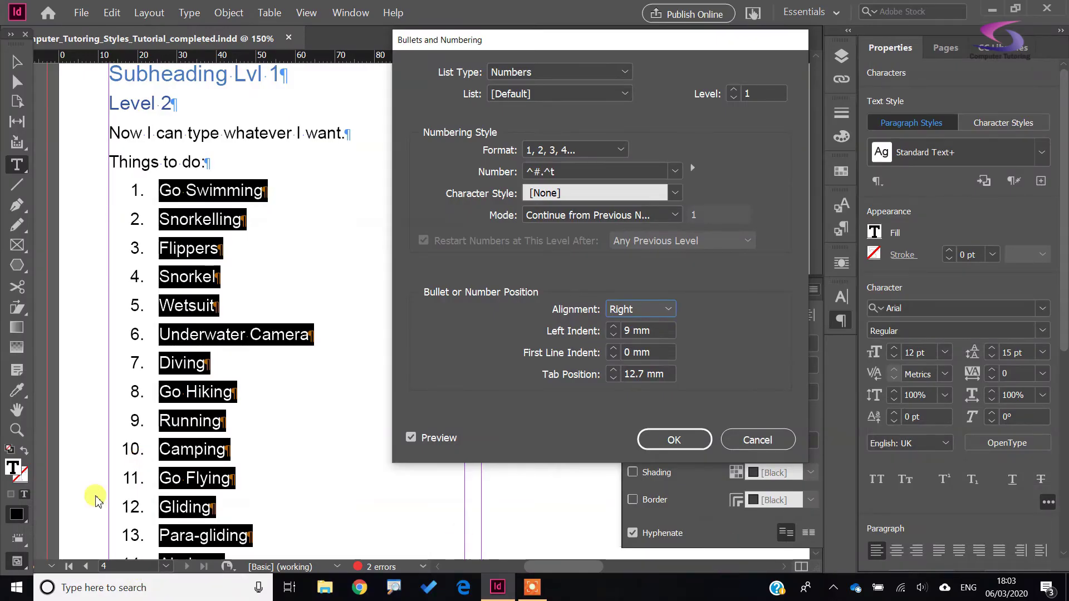
# - Set the numbered list's left indent to 9 mm and apply the numbering
pyautogui.click(614, 338)
pyautogui.click(614, 337)
pyautogui.click(613, 338)
pyautogui.click(614, 338)
pyautogui.click(613, 338)
pyautogui.click(614, 338)
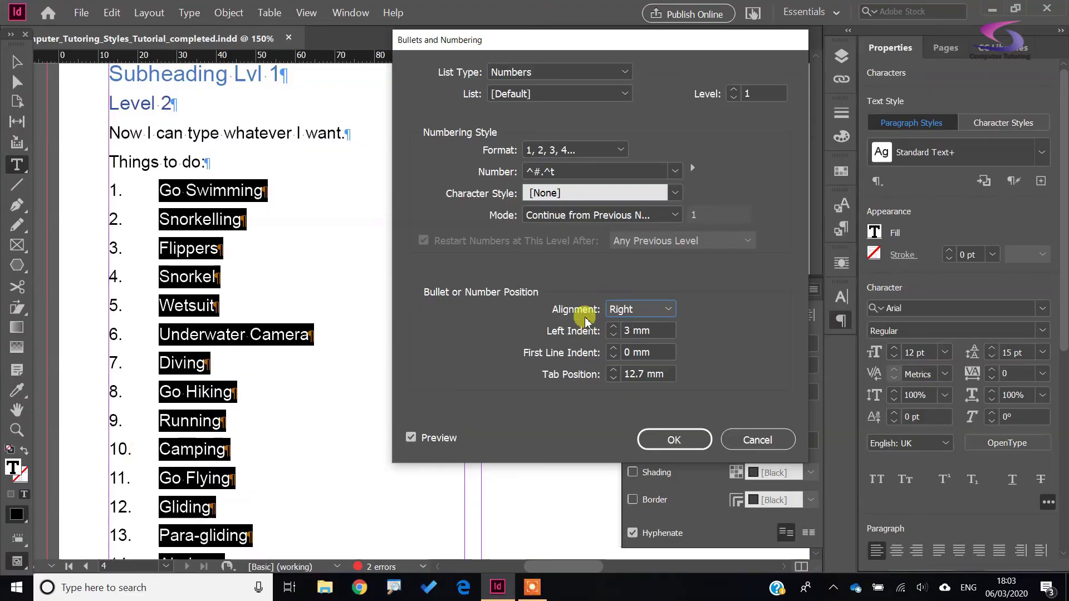
pyautogui.click(614, 327)
pyautogui.click(614, 327)
pyautogui.click(613, 327)
pyautogui.click(613, 327)
pyautogui.click(613, 328)
pyautogui.click(614, 327)
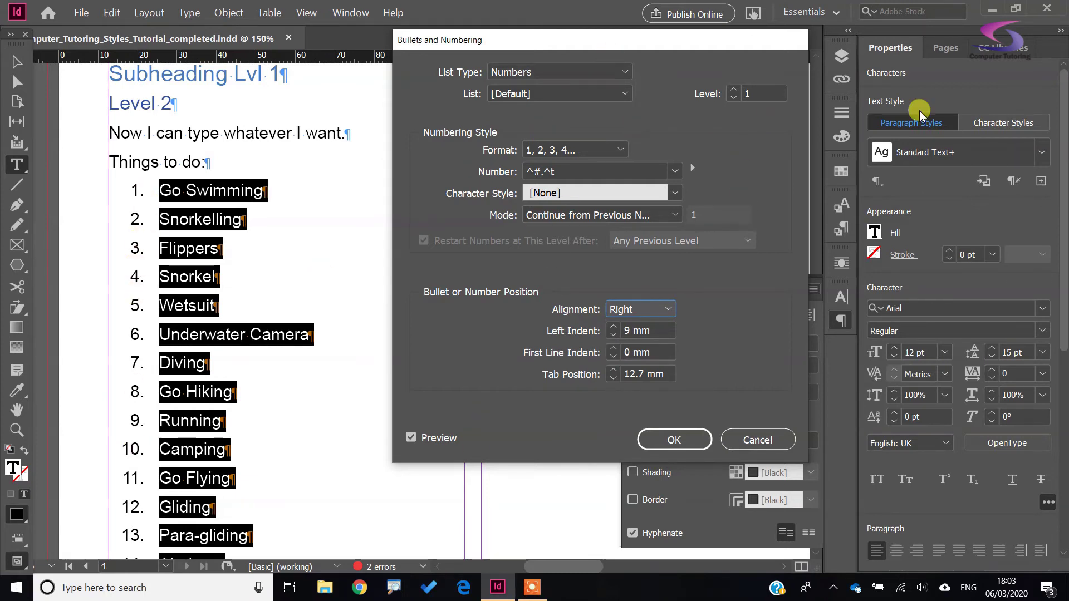
pyautogui.click(680, 443)
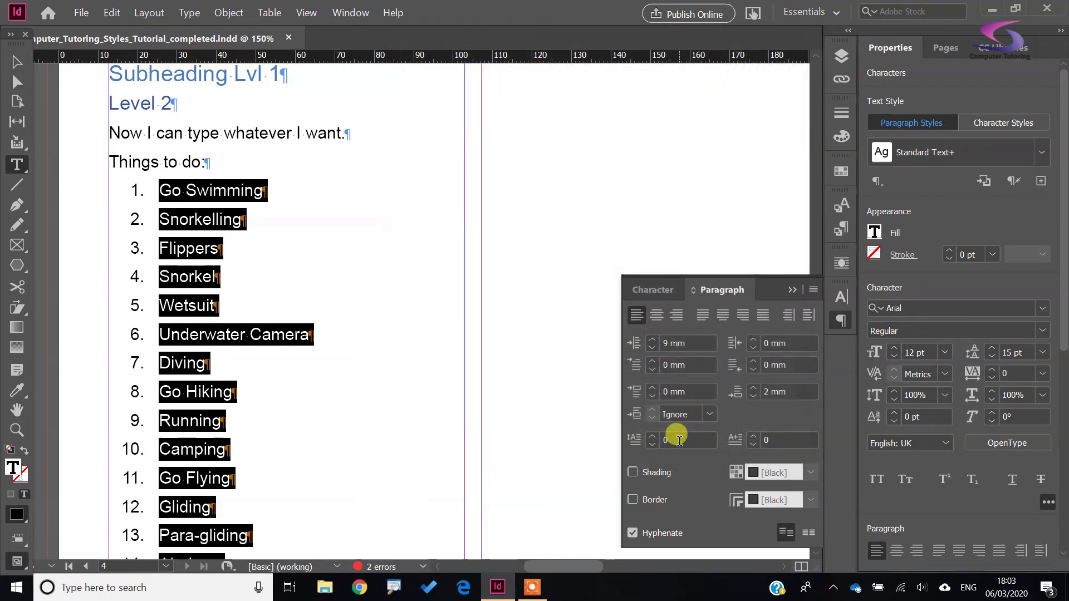
# - Create a paragraph style from the numbered list, name it Number Lvl 1, with 2 mm Space Before
pyautogui.click(840, 227)
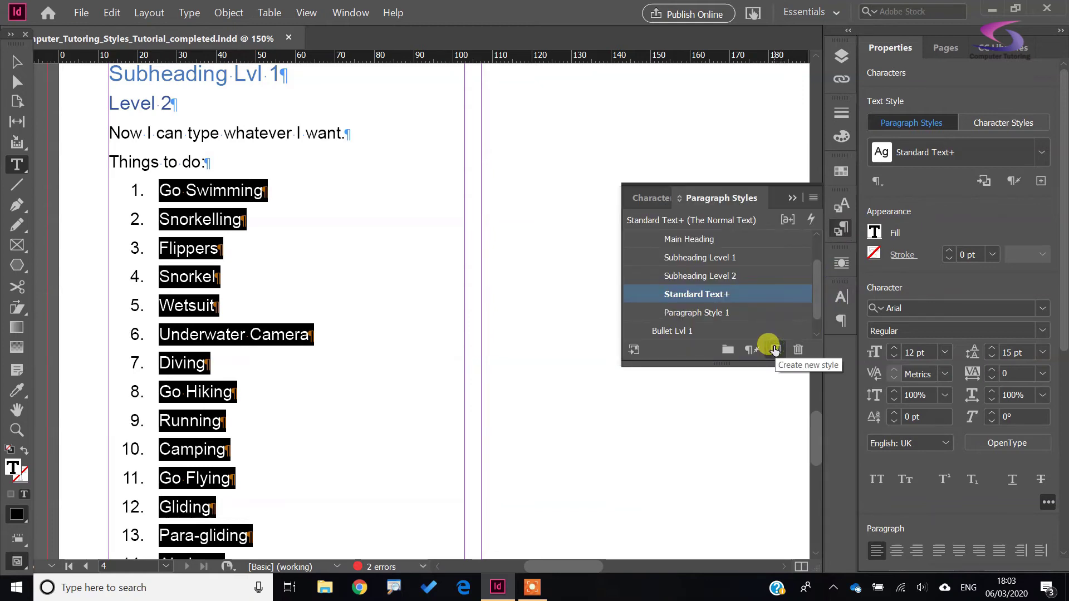
pyautogui.click(752, 312)
pyautogui.doubleClick(752, 312)
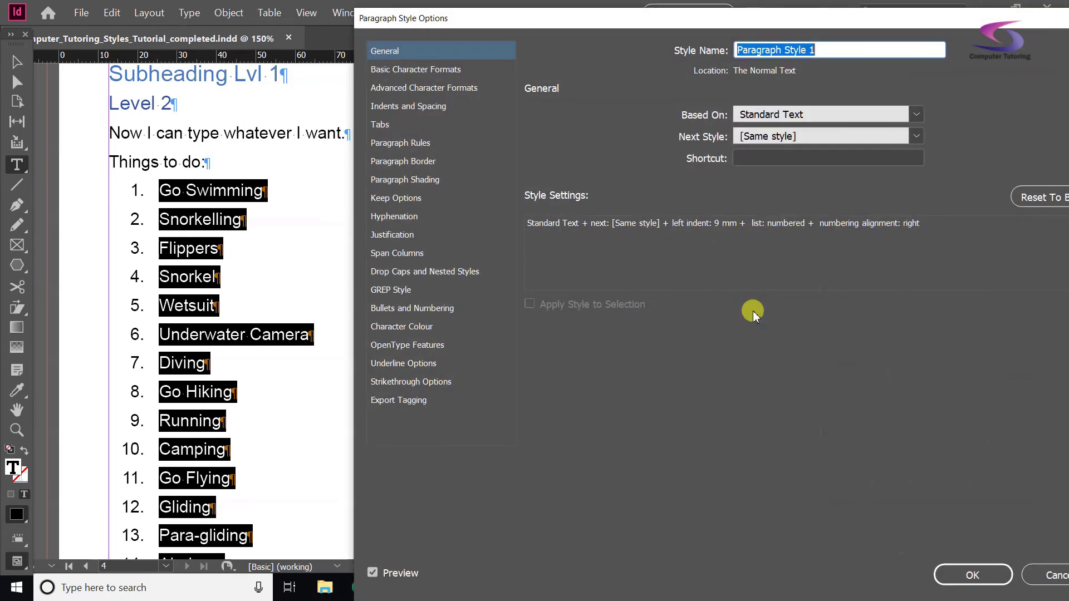
pyautogui.write('Number Lvl')
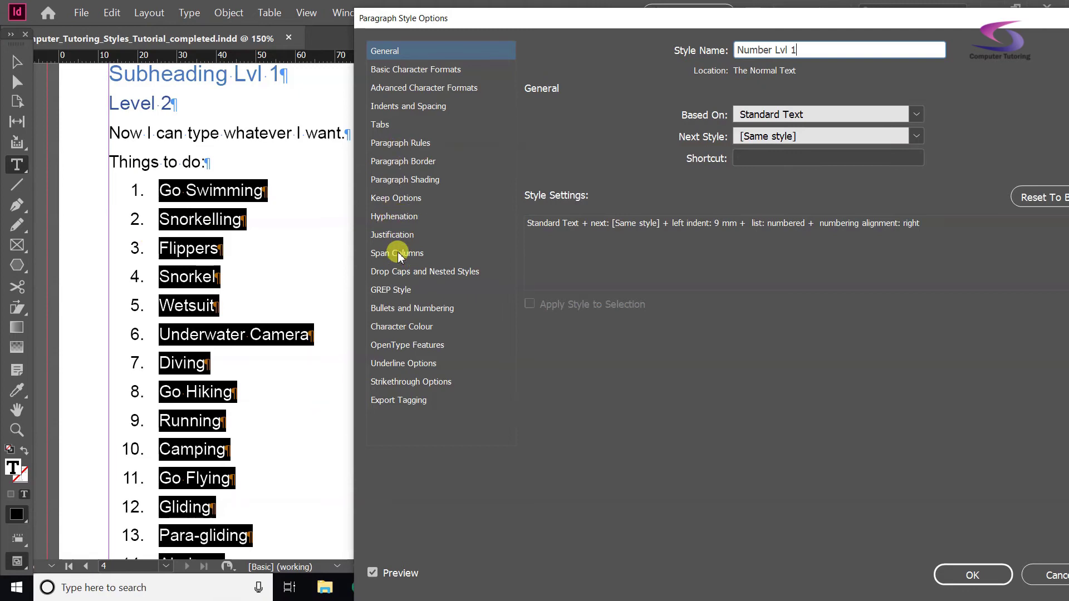
pyautogui.click(403, 107)
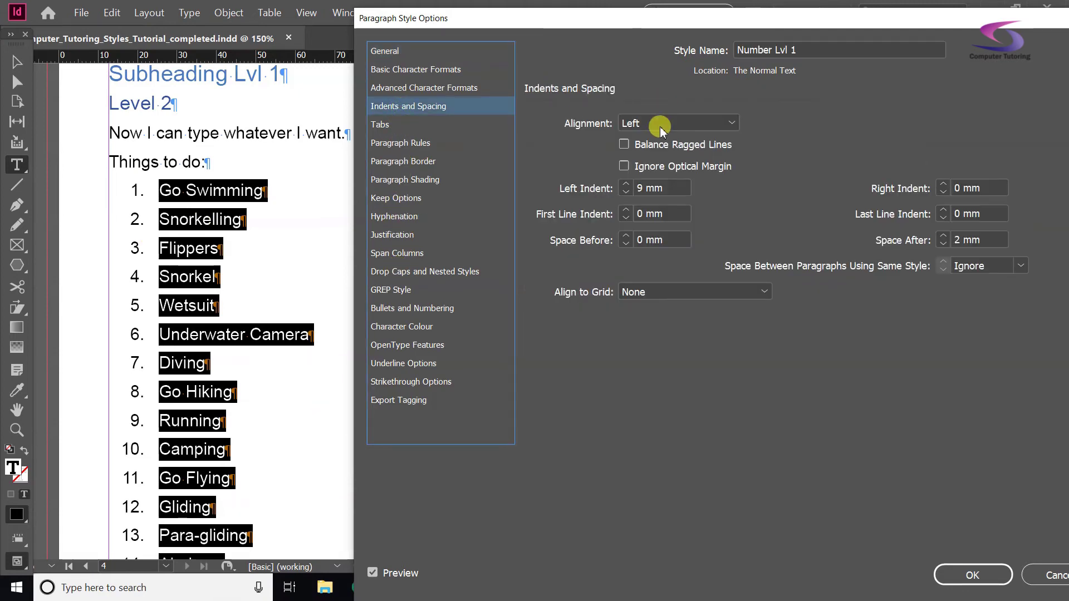
pyautogui.click(625, 236)
pyautogui.click(625, 236)
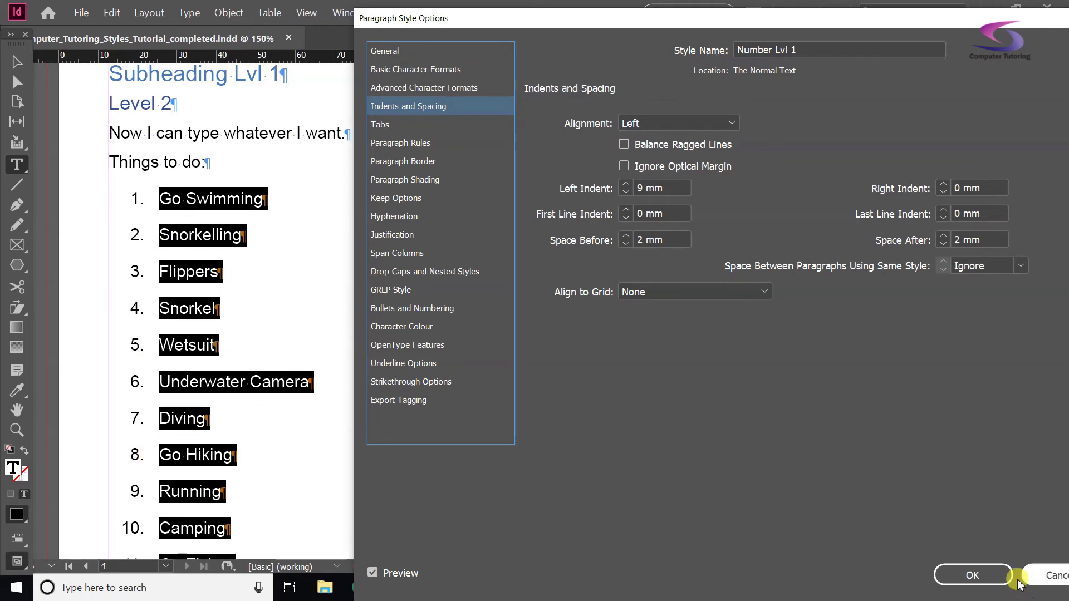
pyautogui.click(977, 574)
pyautogui.click(267, 307)
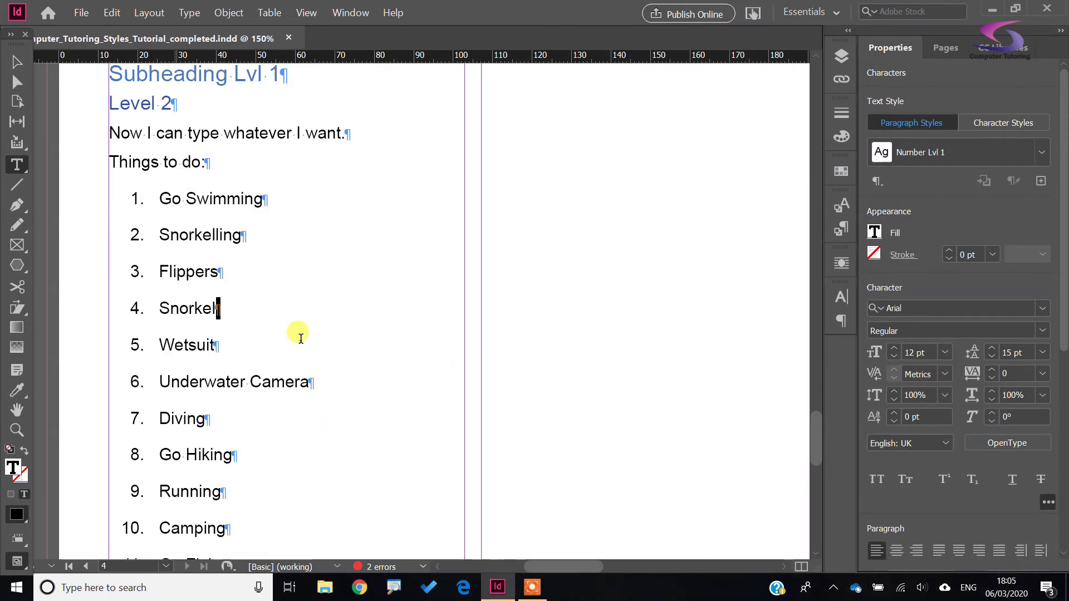
# - Make Flippers through Diving Level 2 list items lettered a, b, c, d…
pyautogui.click(214, 410)
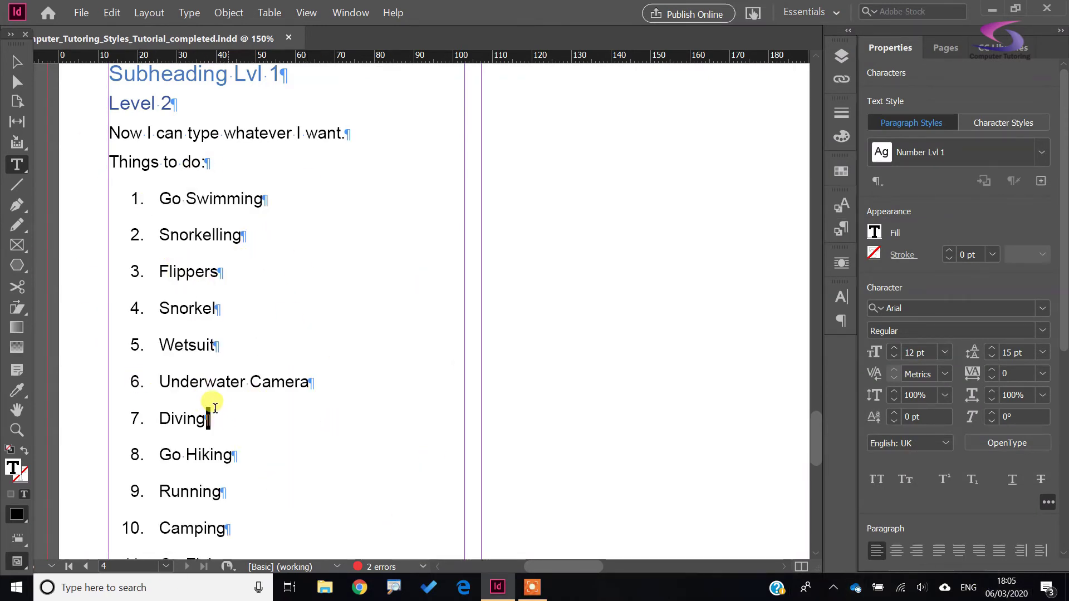
pyautogui.moveTo(215, 409); pyautogui.dragTo(104, 270)
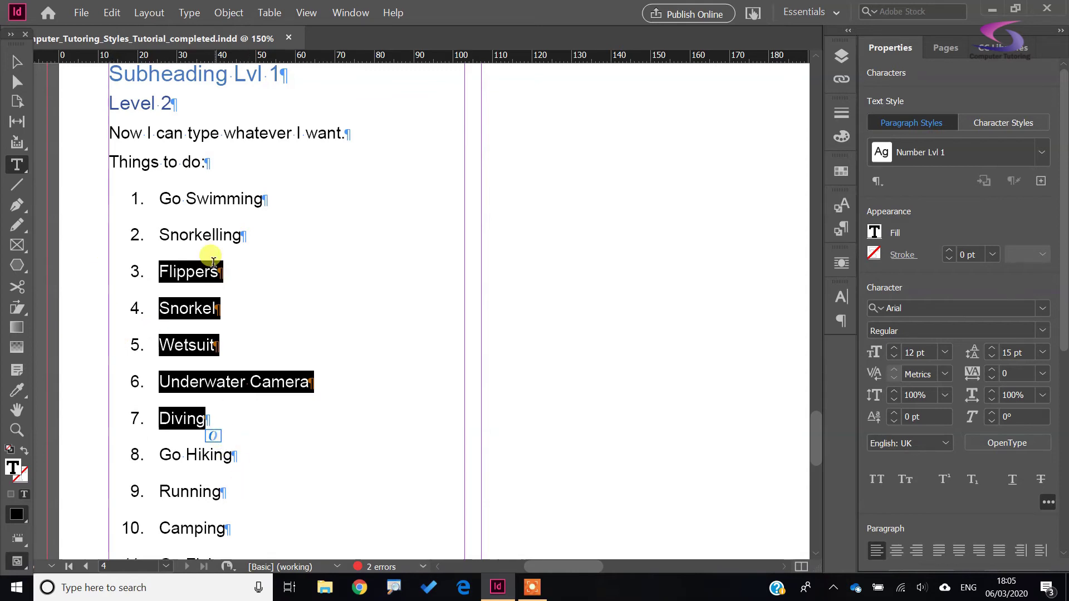
pyautogui.click(841, 321)
pyautogui.click(813, 289)
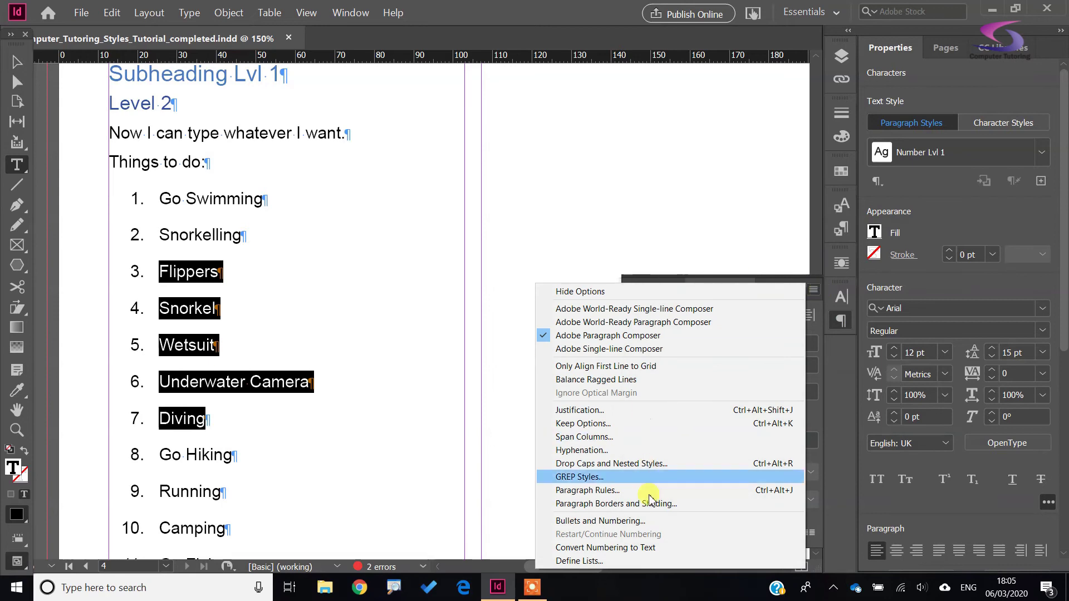
pyautogui.click(611, 521)
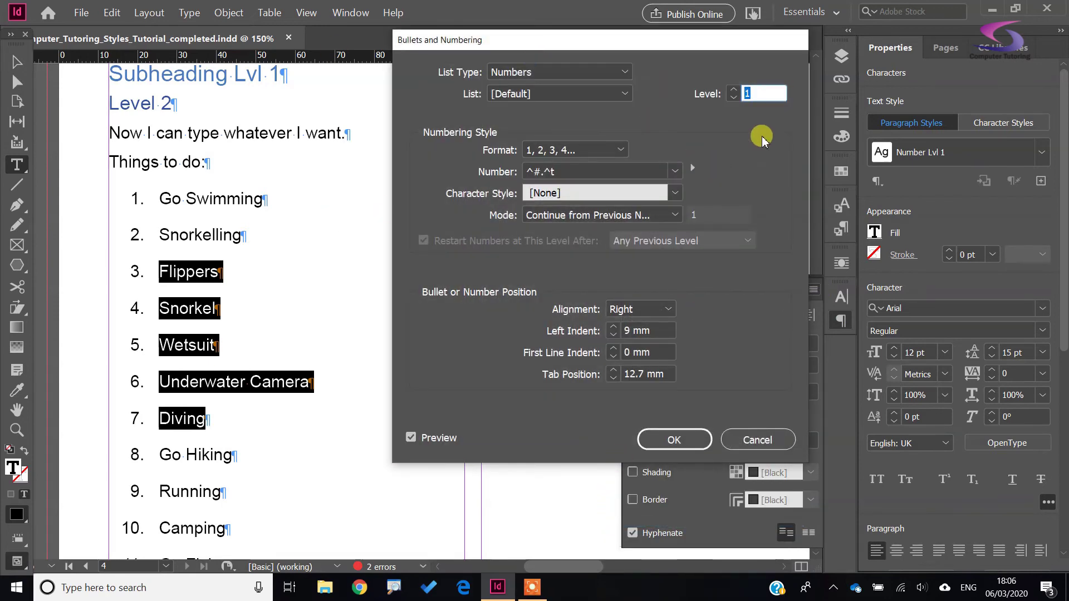
pyautogui.click(733, 90)
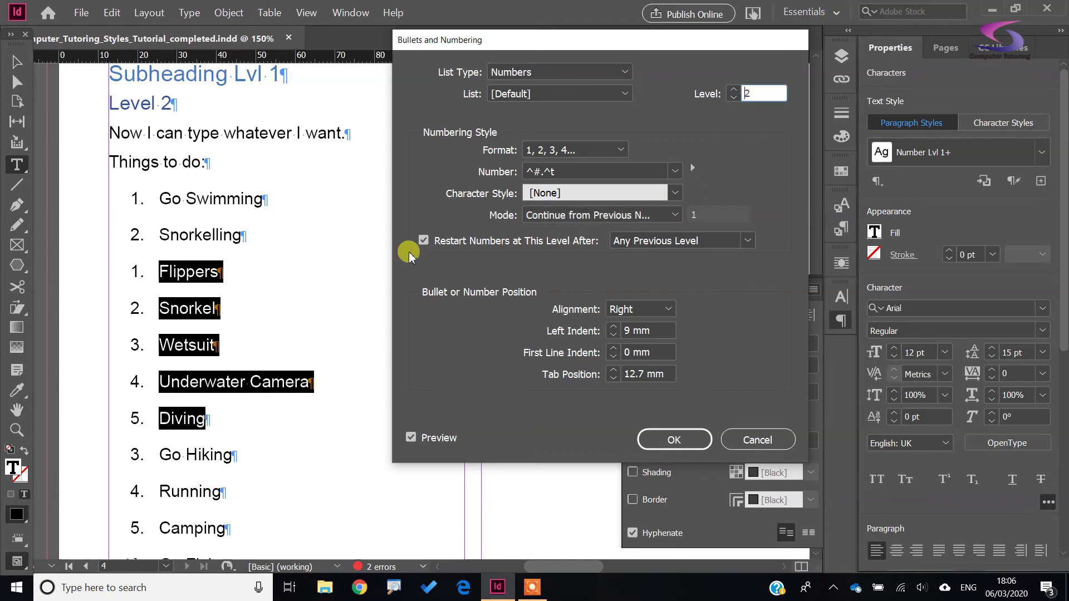
pyautogui.click(674, 216)
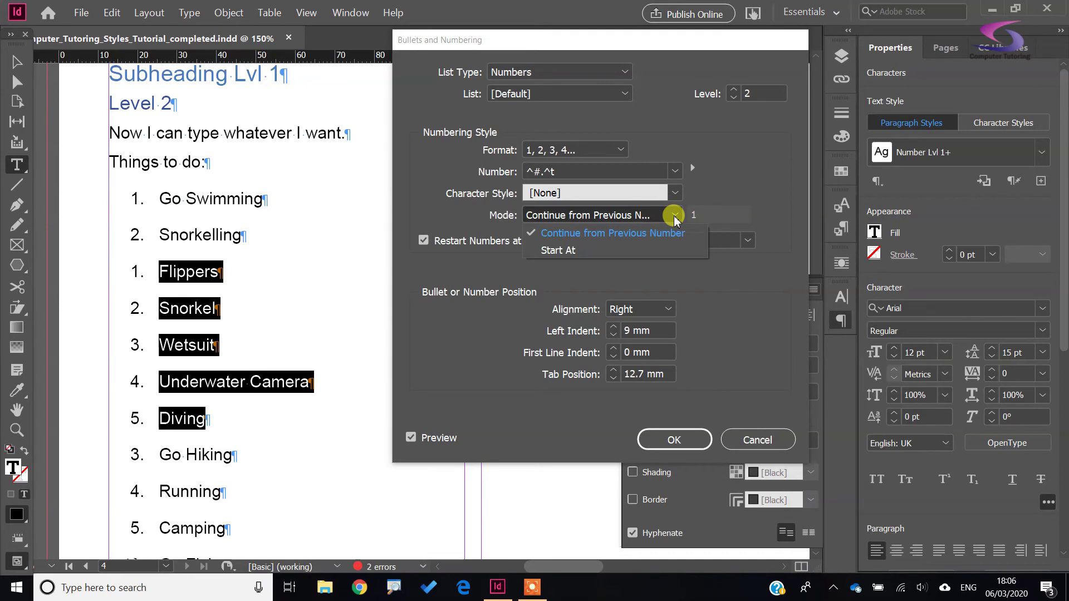
pyautogui.click(674, 216)
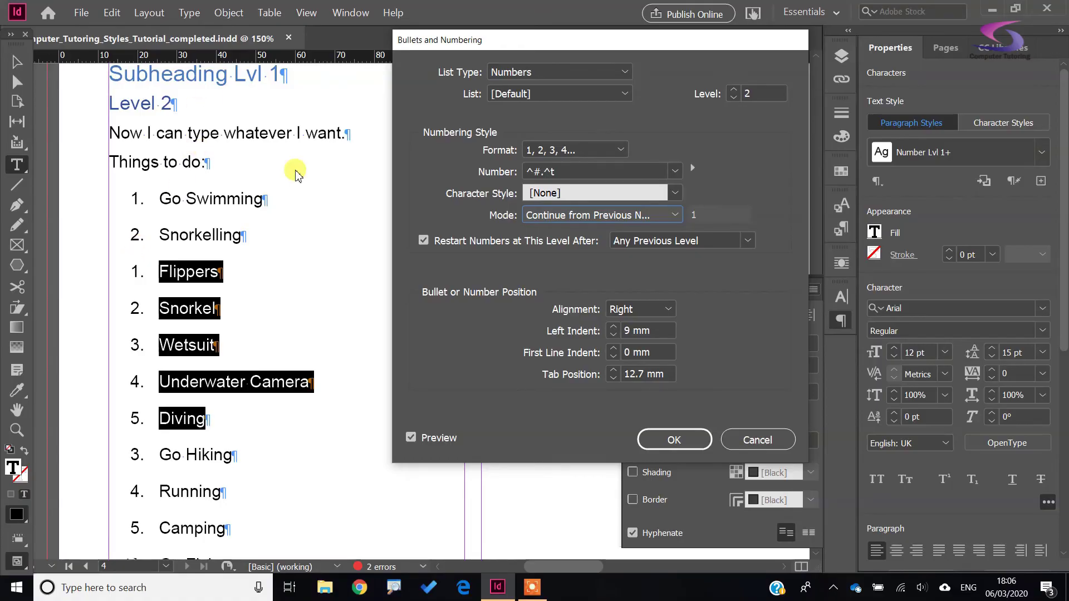
pyautogui.click(623, 149)
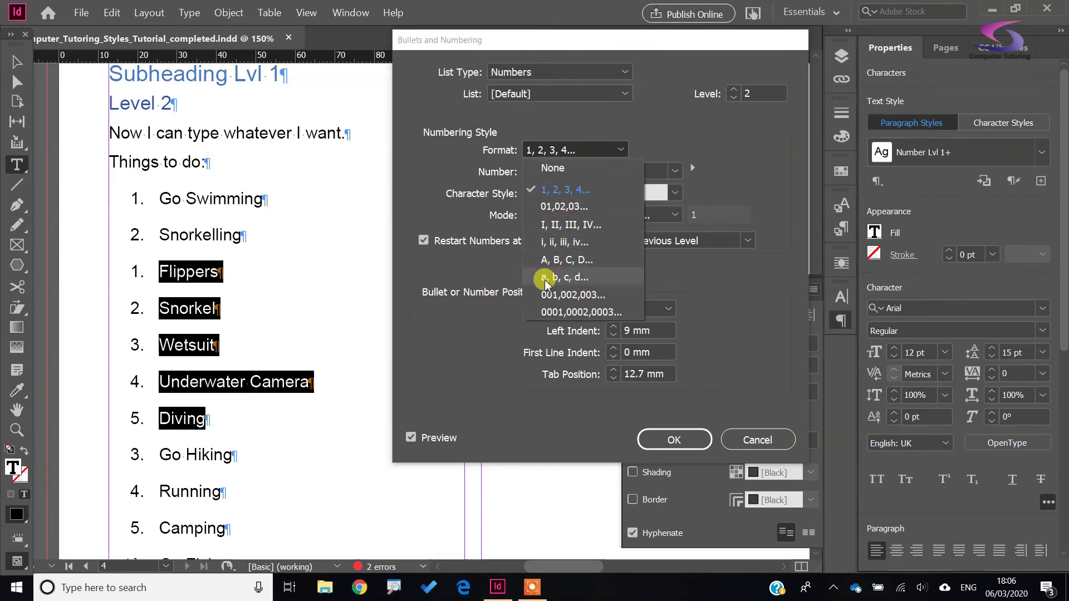
pyautogui.click(562, 277)
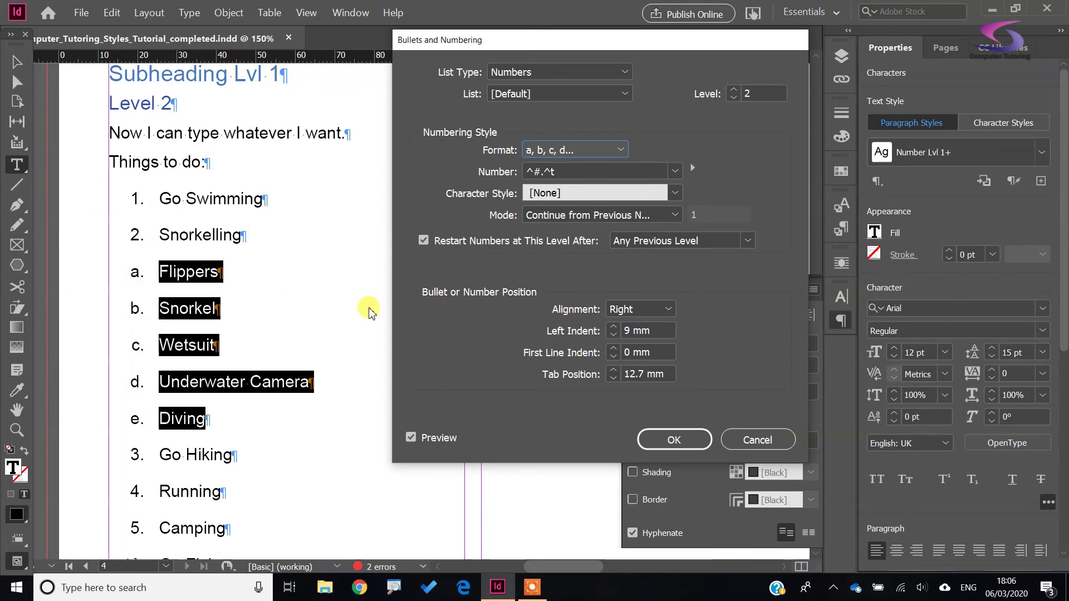
# - Give the lettered sub-items a 17 mm left indent and 20 mm tab position
pyautogui.click(614, 327)
pyautogui.click(614, 327)
pyautogui.click(614, 378)
pyautogui.click(614, 379)
pyautogui.click(614, 379)
pyautogui.click(614, 378)
pyautogui.click(613, 378)
pyautogui.click(614, 379)
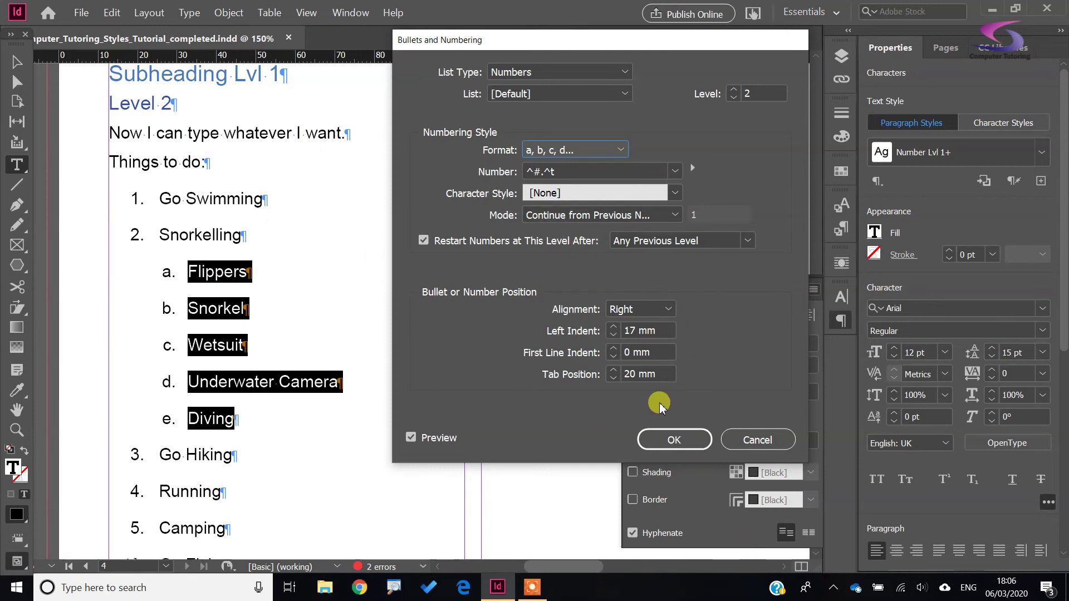
pyautogui.click(655, 439)
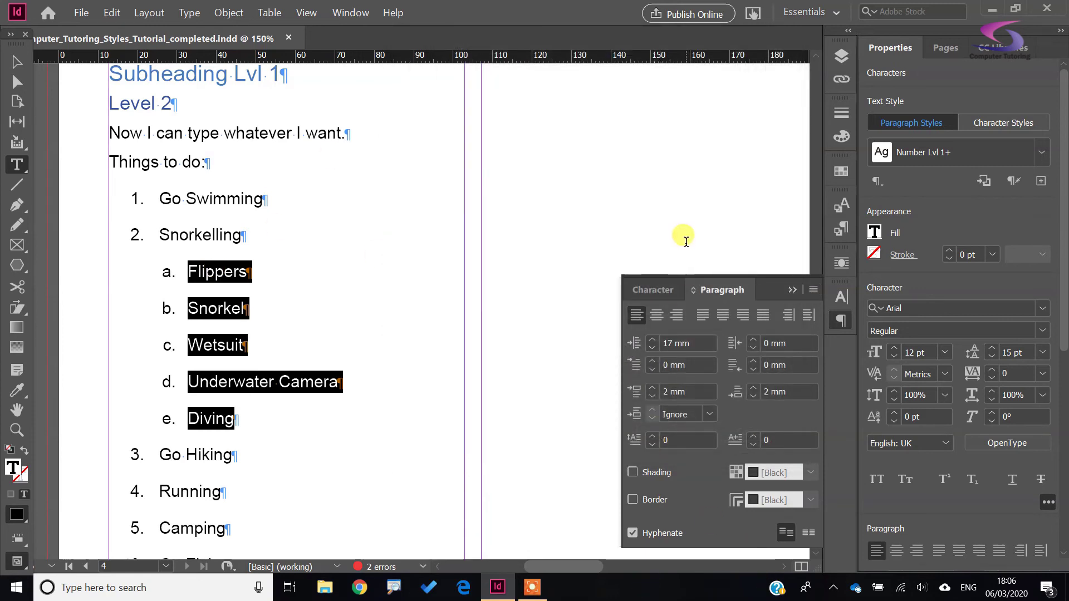
# - Create a new paragraph style from the lettered sub-items, apply it and name it Number Lvl 2
pyautogui.click(842, 227)
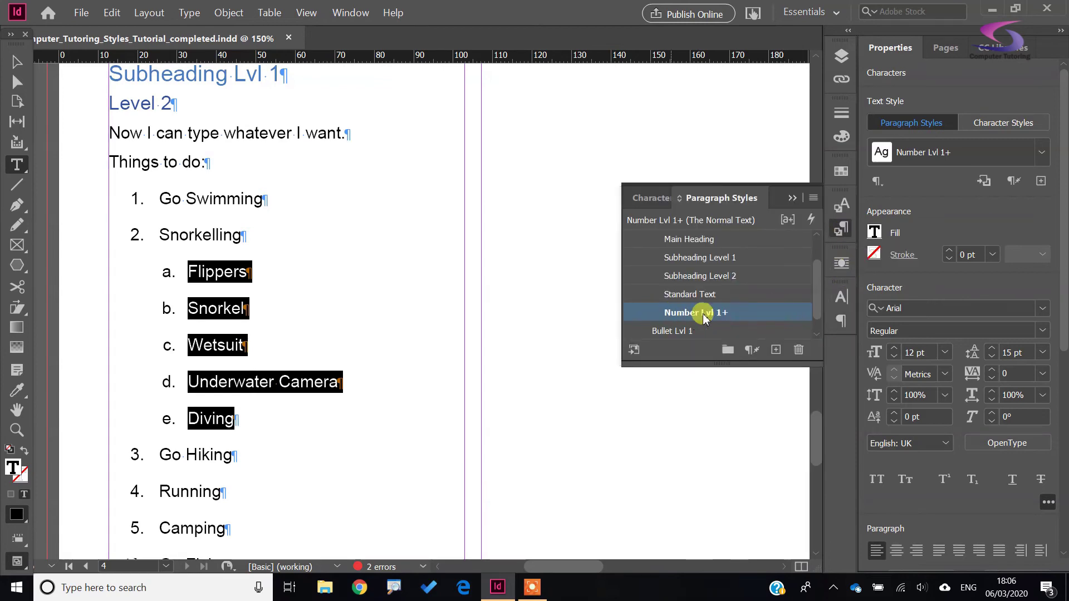
pyautogui.moveTo(725, 315)
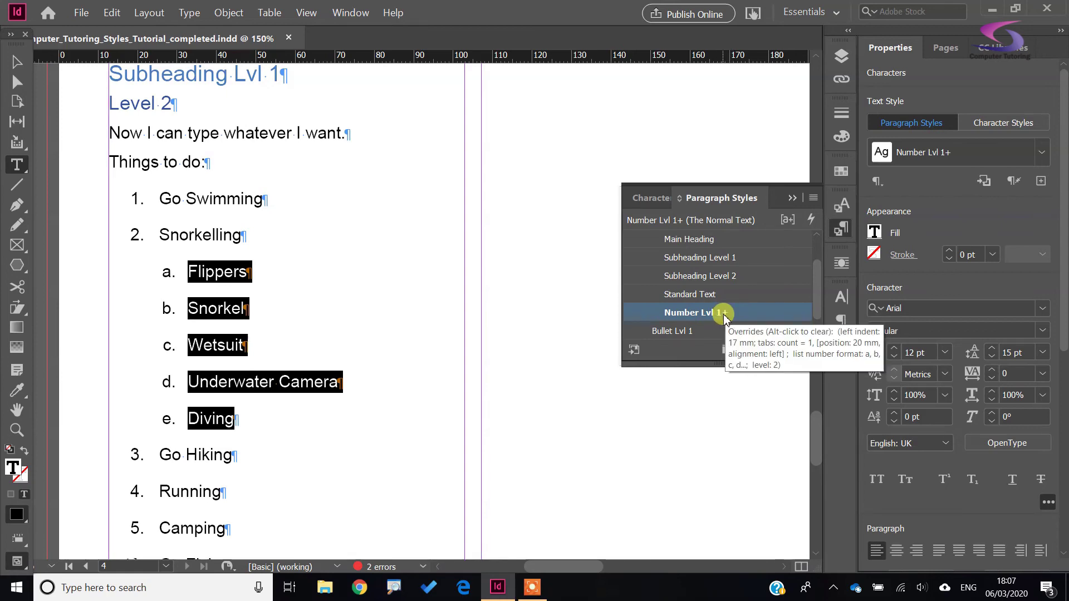
pyautogui.click(774, 350)
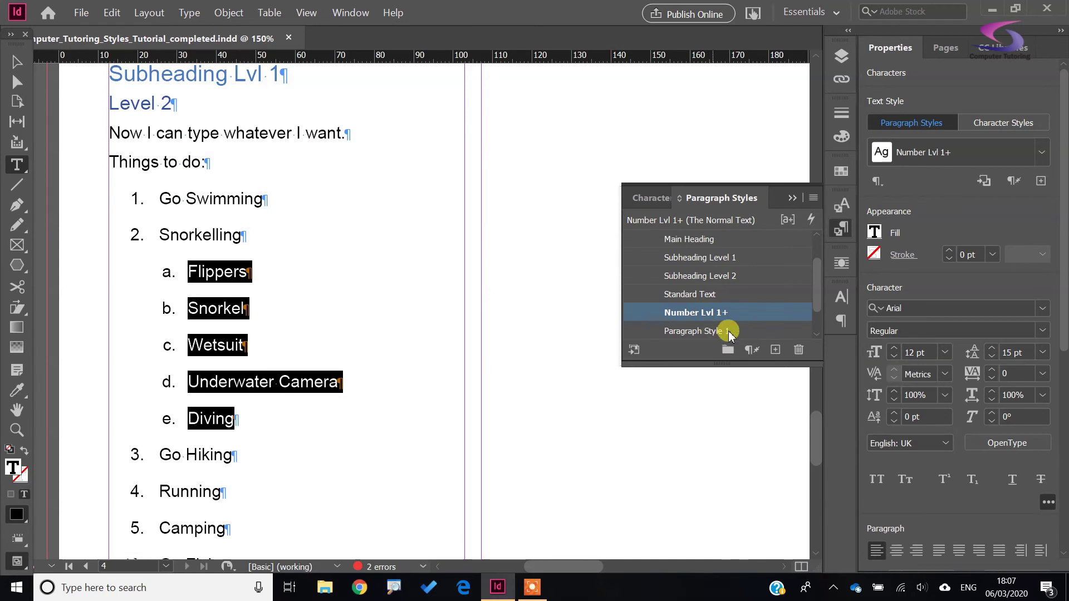
pyautogui.click(751, 331)
pyautogui.doubleClick(685, 331)
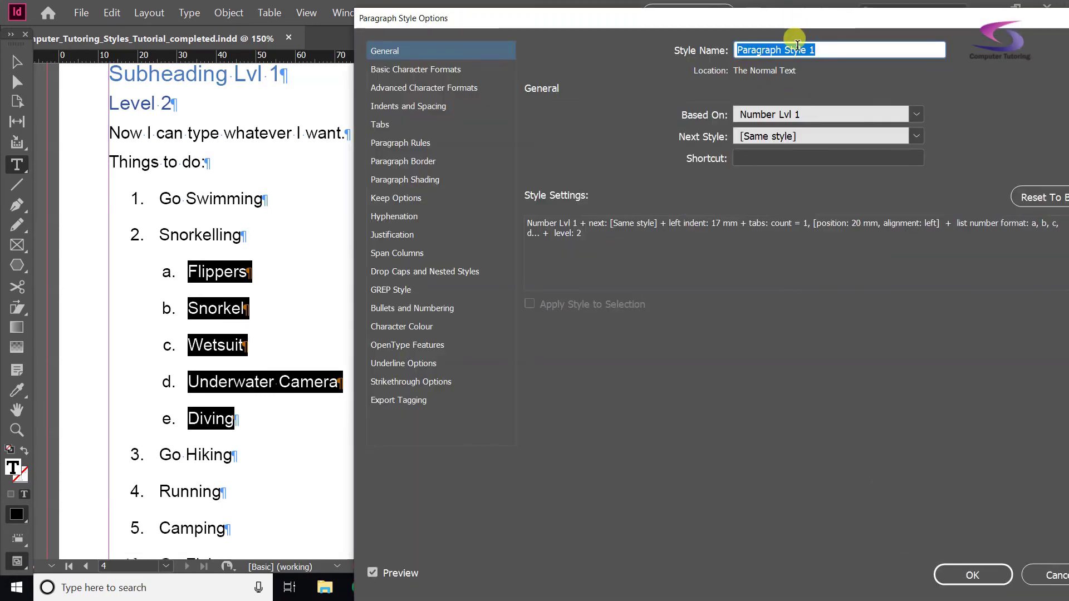
pyautogui.write('Number Lvl 2')
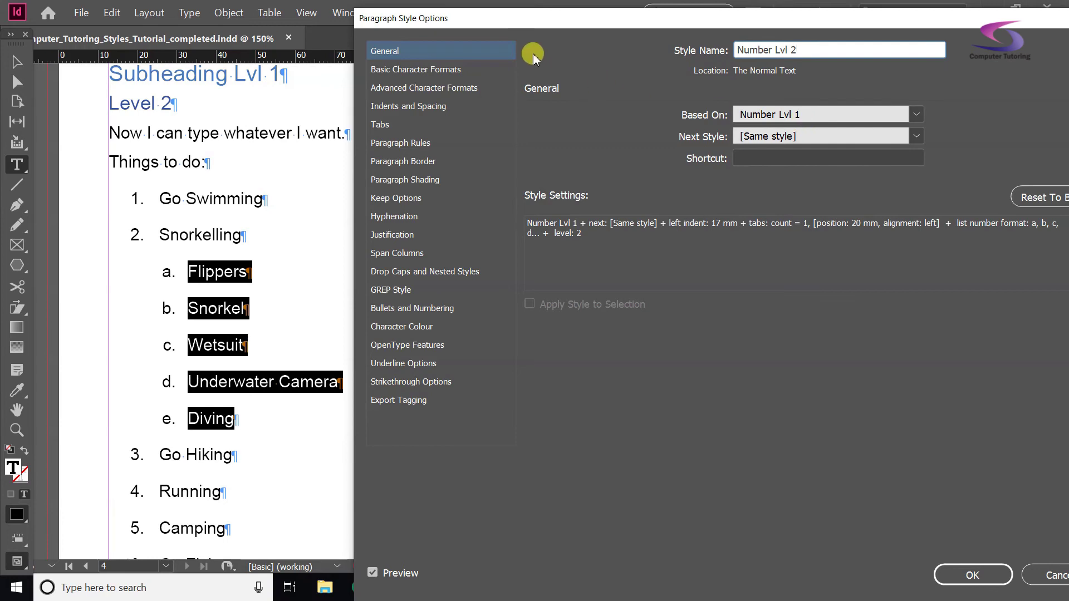
pyautogui.click(415, 309)
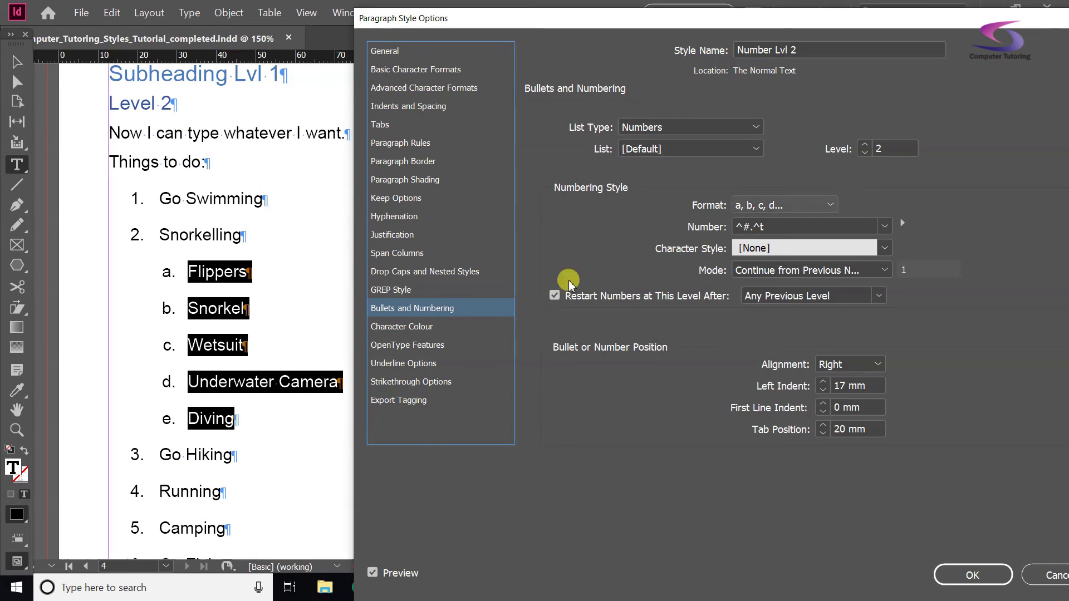
# - Prefix the sub-item number pattern with the Level 1 placeholder followed by a period
pyautogui.click(739, 226)
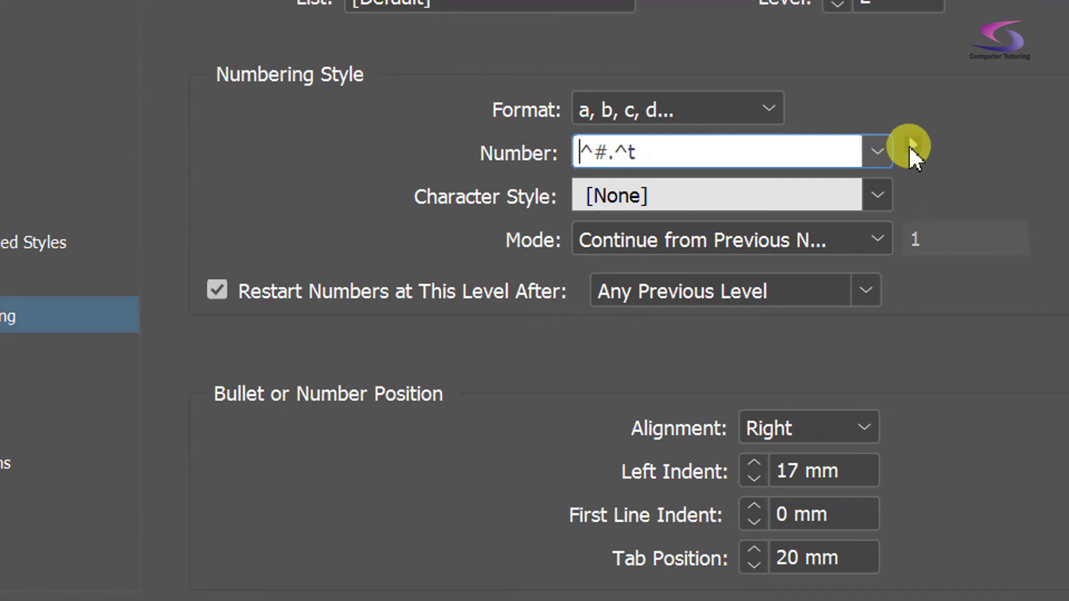
pyautogui.click(912, 146)
pyautogui.moveTo(1063, 179)
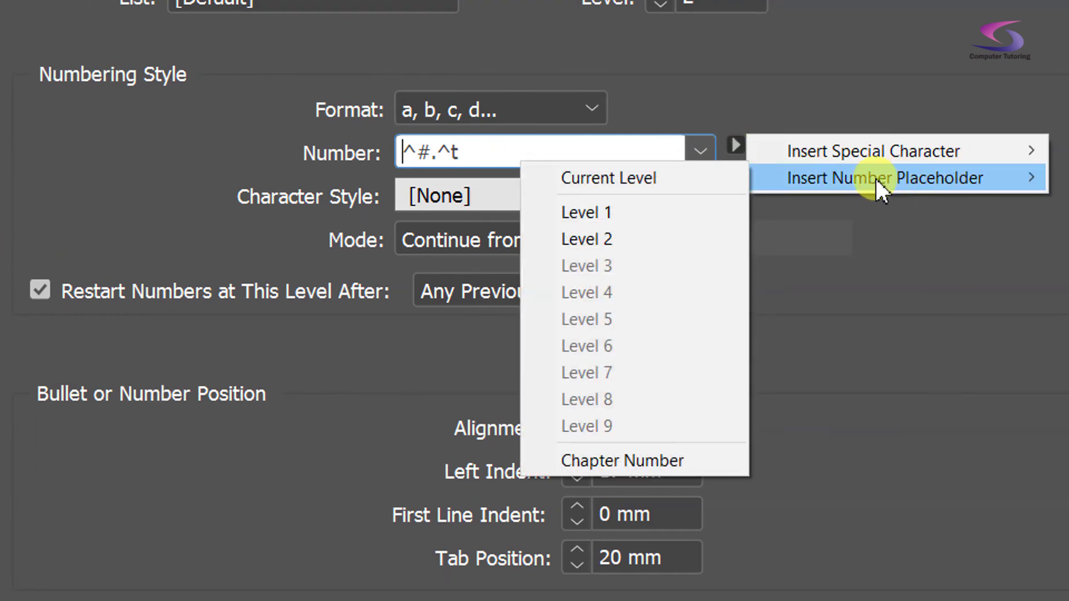
pyautogui.click(606, 215)
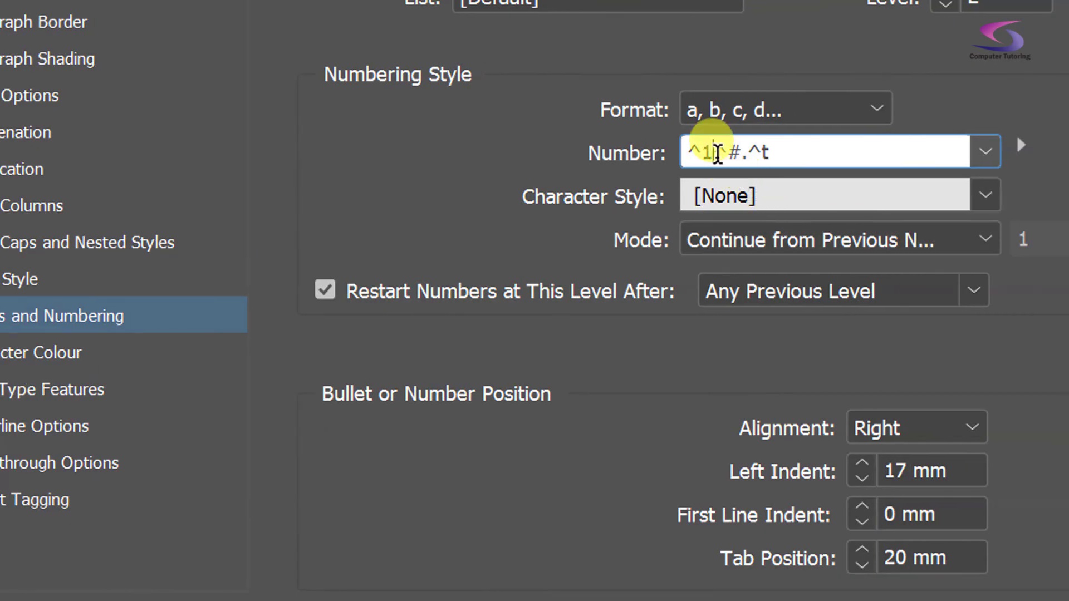
pyautogui.click(714, 151)
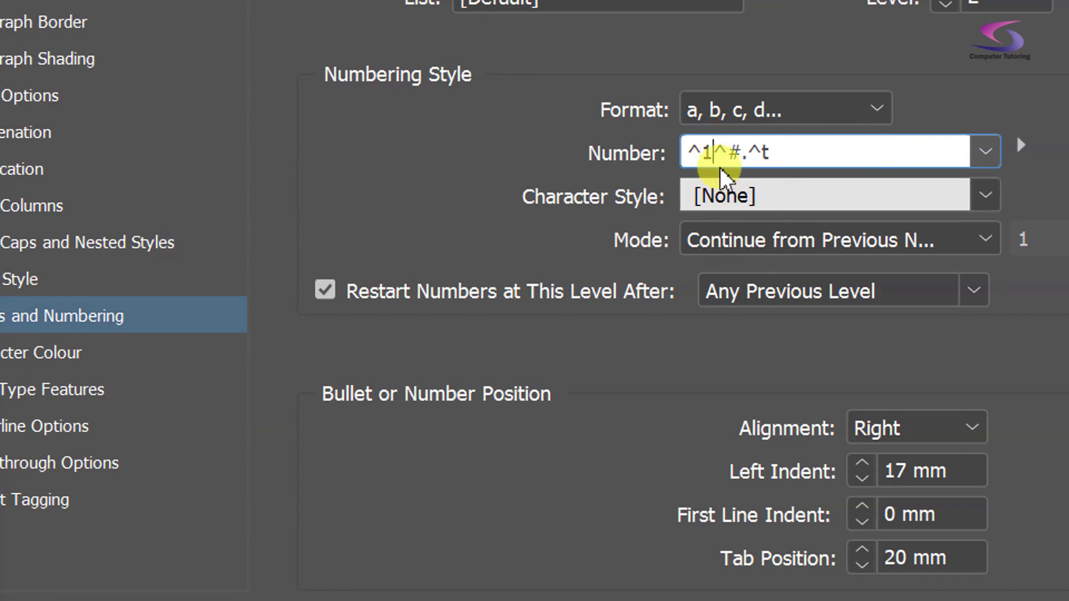
pyautogui.write('.')
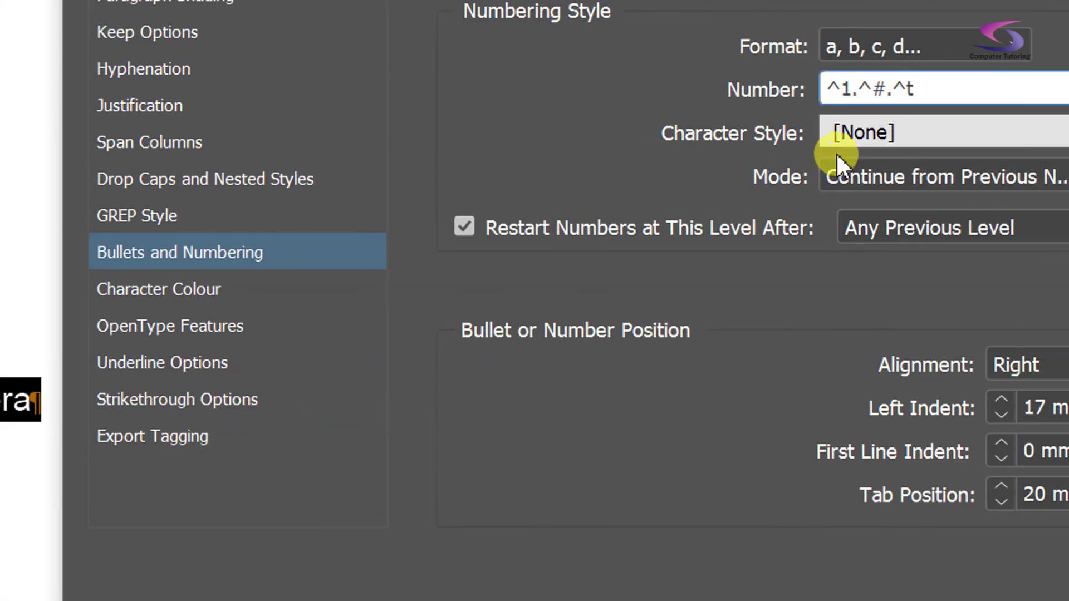
# - Set the numbers' character style to [None] and save the Number Lvl 2 style
pyautogui.click(880, 129)
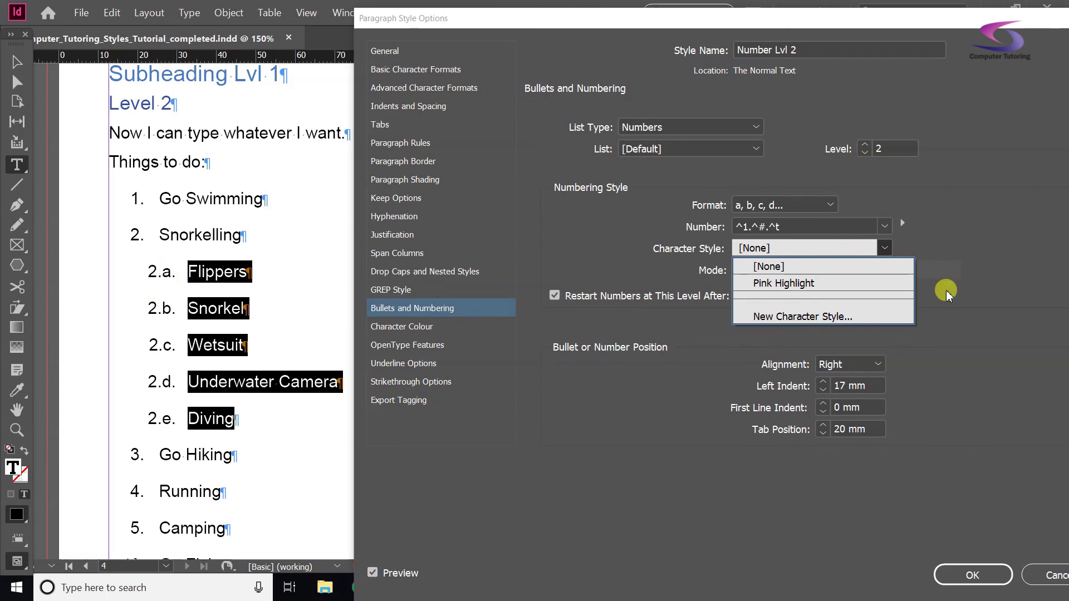
pyautogui.click(782, 283)
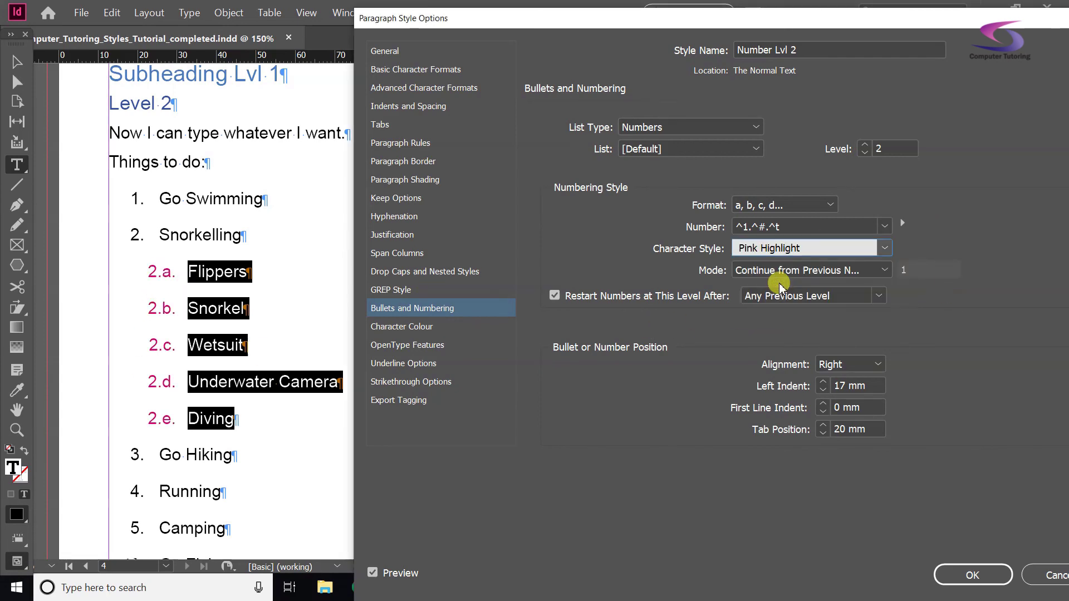
pyautogui.click(884, 248)
pyautogui.click(807, 268)
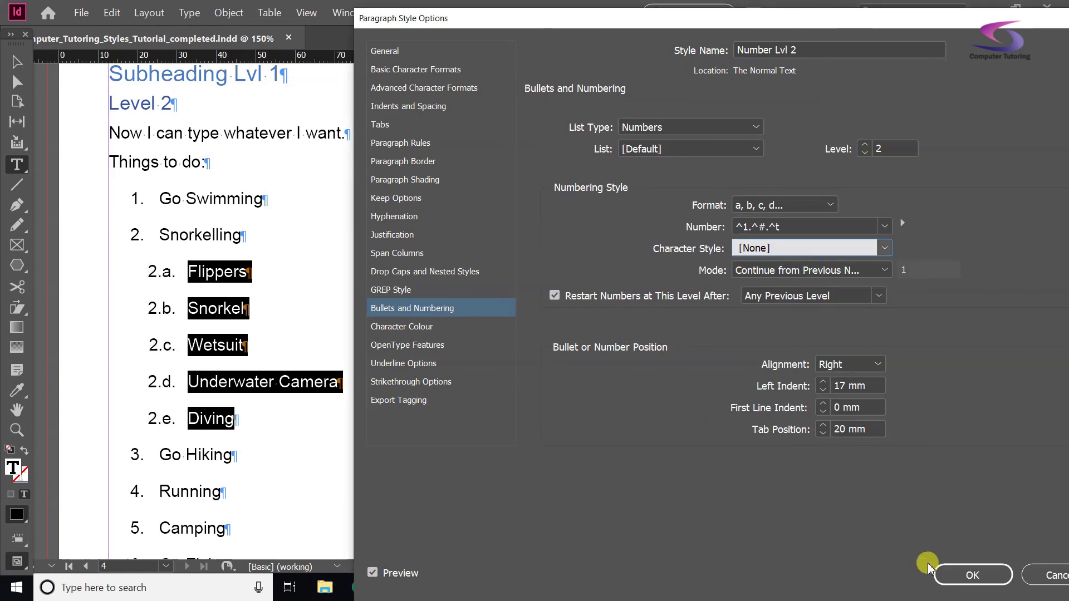
pyautogui.click(972, 576)
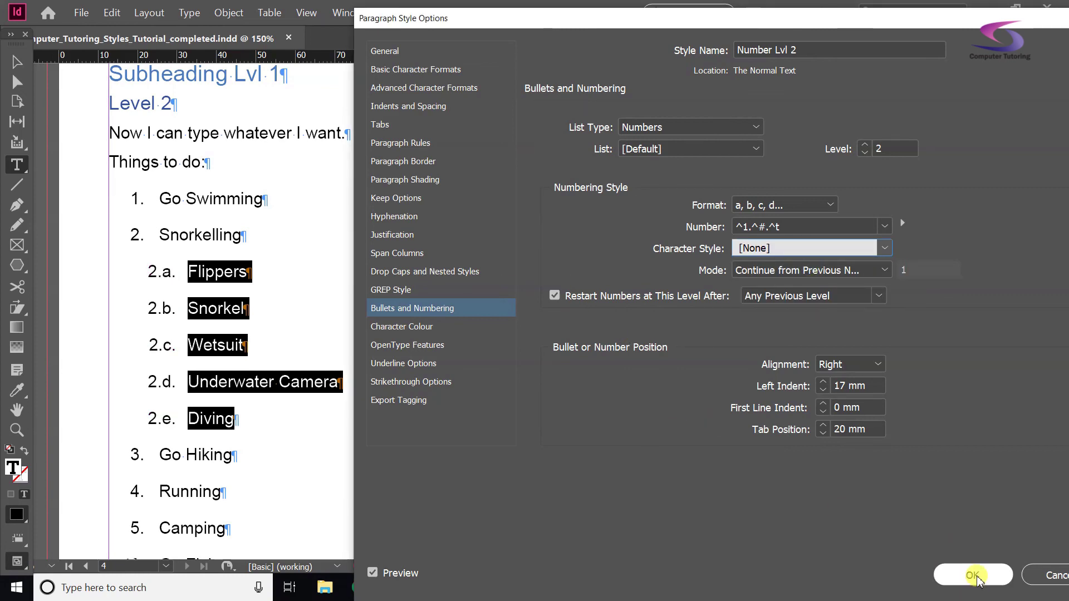